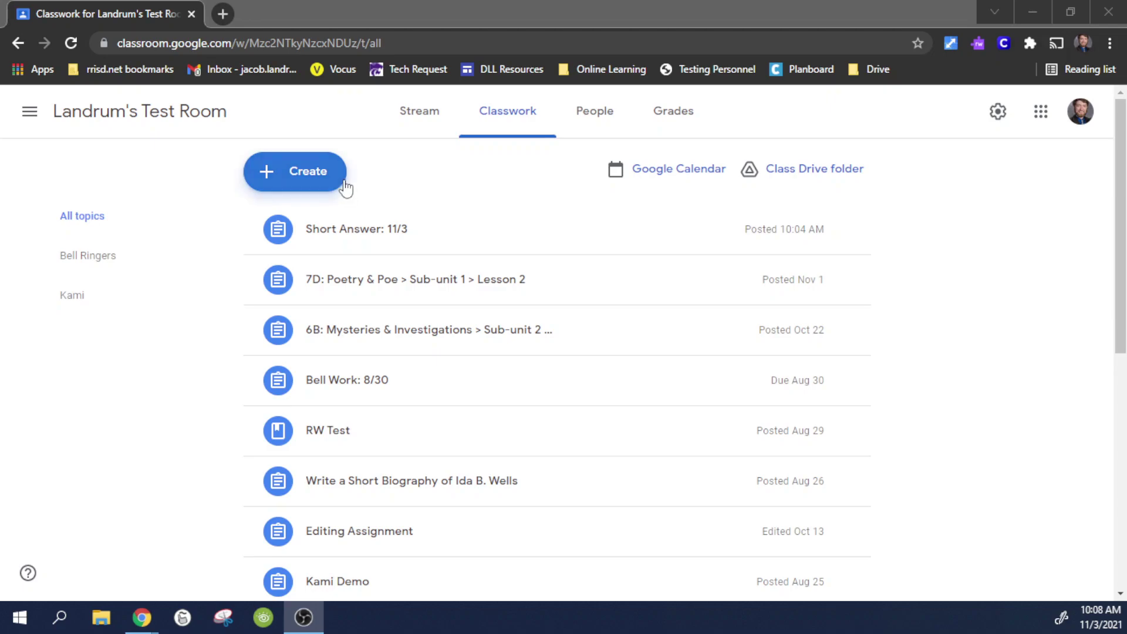
left_click(297, 171)
left_click(309, 232)
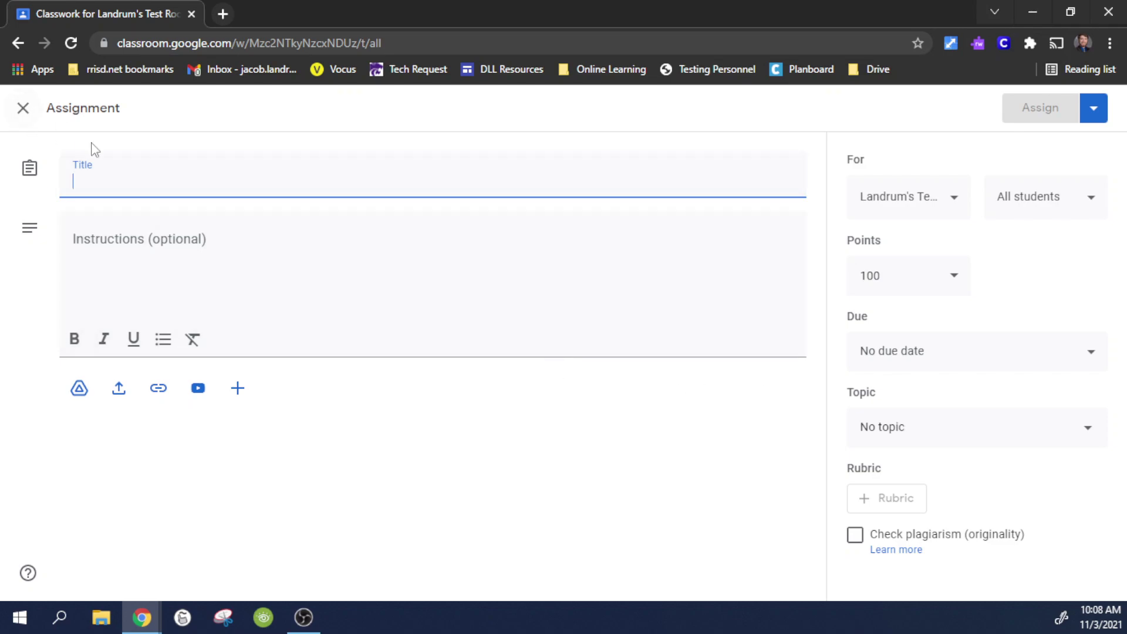
left_click(22, 110)
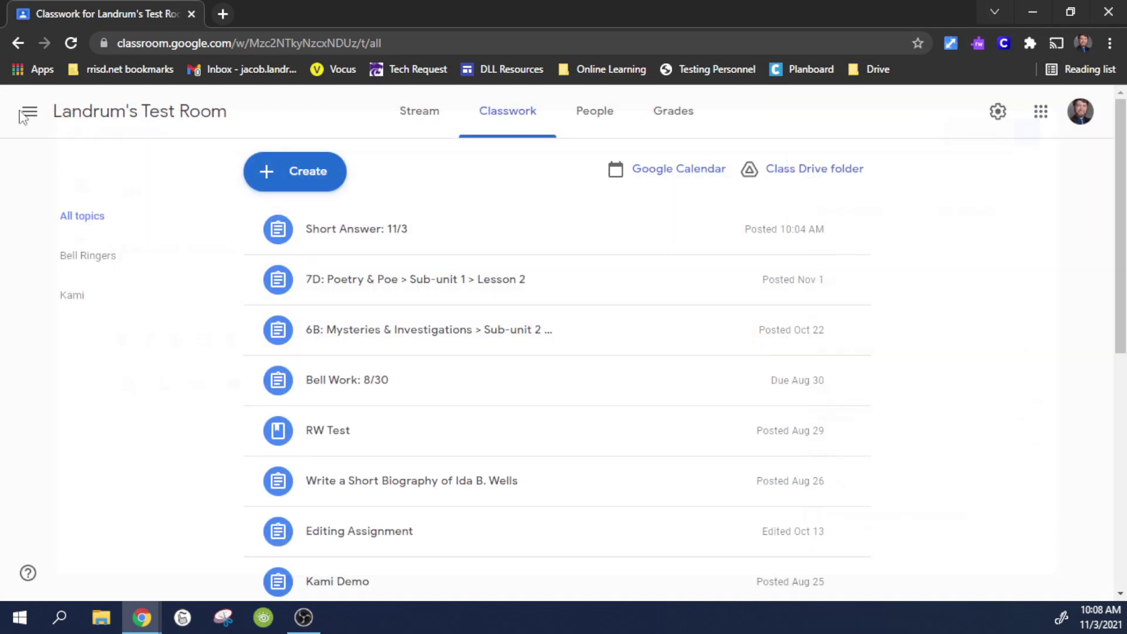
Step: Open the instructions page of the "Short Answer: 11/3" assignment
left_click(323, 244)
left_click(343, 459)
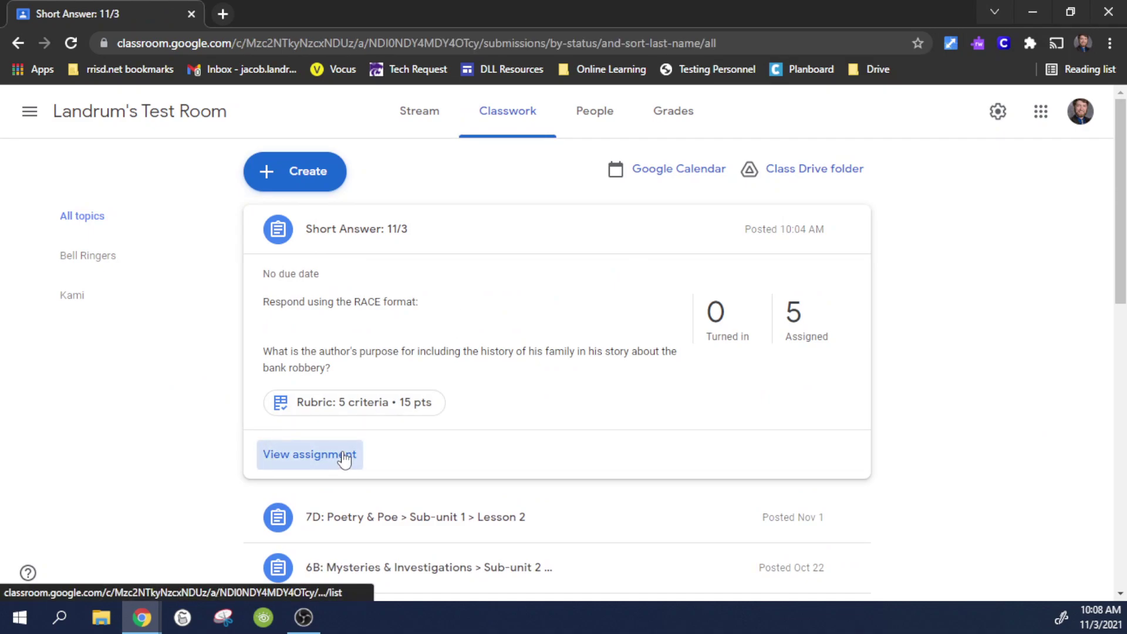
left_click(524, 119)
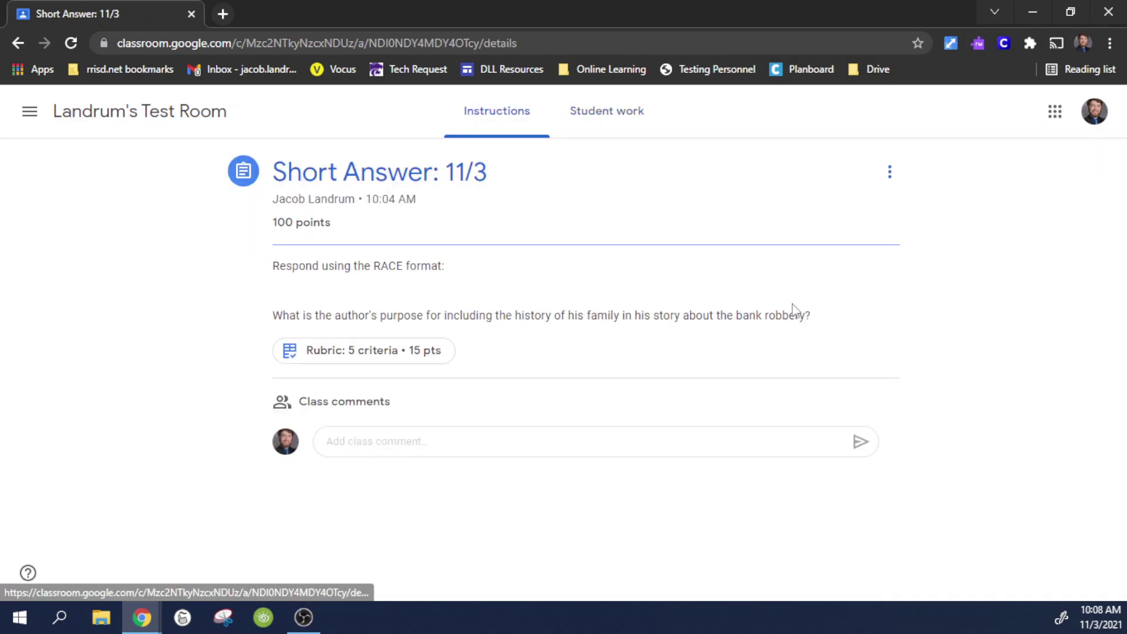
Step: Examine the criteria and proficiency levels in the assignment's attached rubric, and close it
left_click(417, 355)
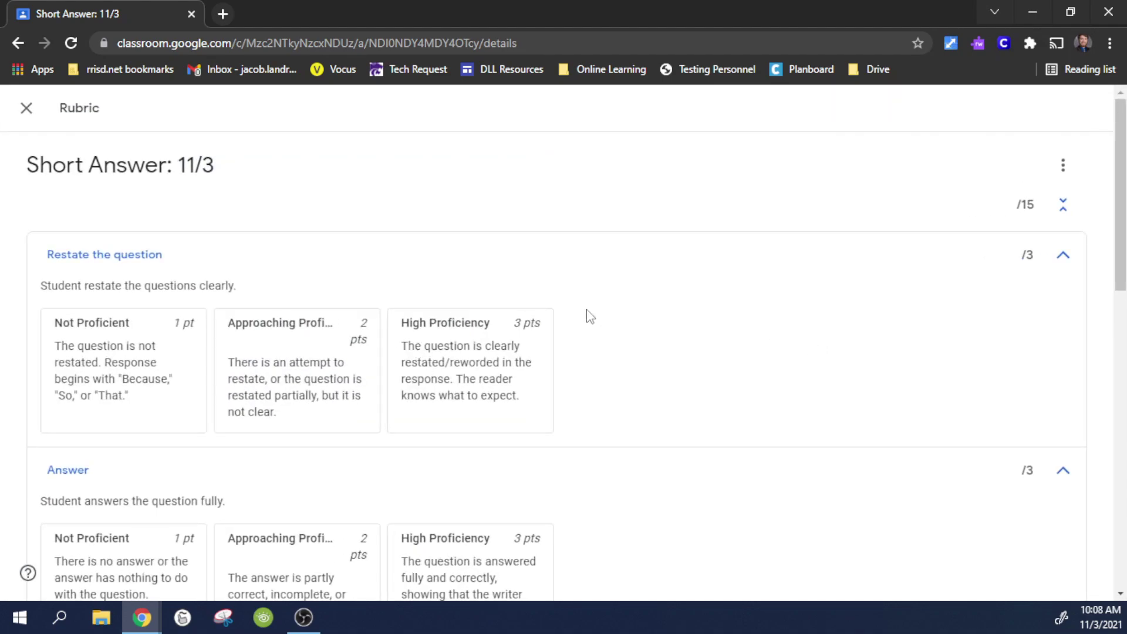
scroll(588, 309, "down", 1)
scroll(625, 255, "up", 1)
scroll(491, 269, "down", 2)
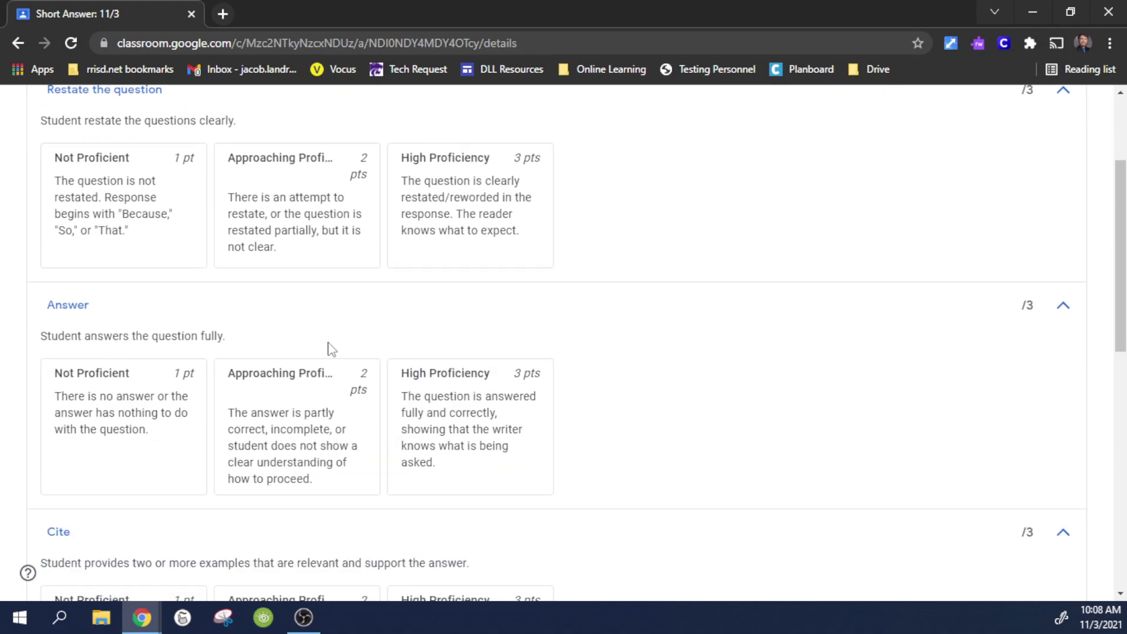
scroll(329, 349, "down", 5)
scroll(337, 405, "down", 2)
scroll(285, 497, "down", 2)
scroll(309, 493, "up", 2)
scroll(634, 402, "up", 12)
scroll(638, 403, "up", 1)
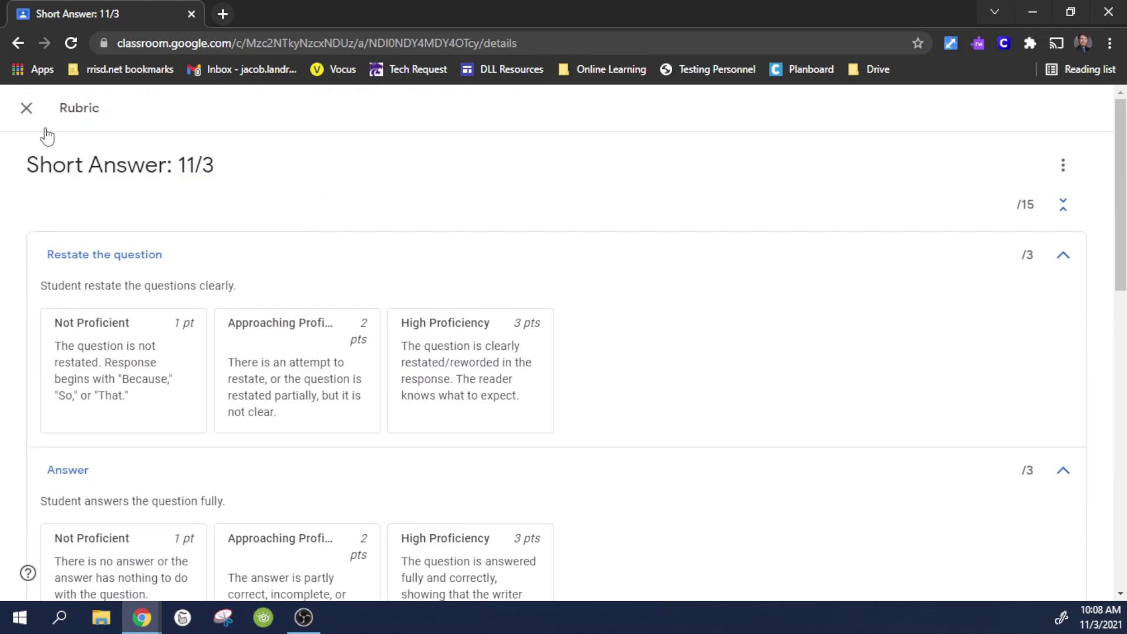
left_click(25, 109)
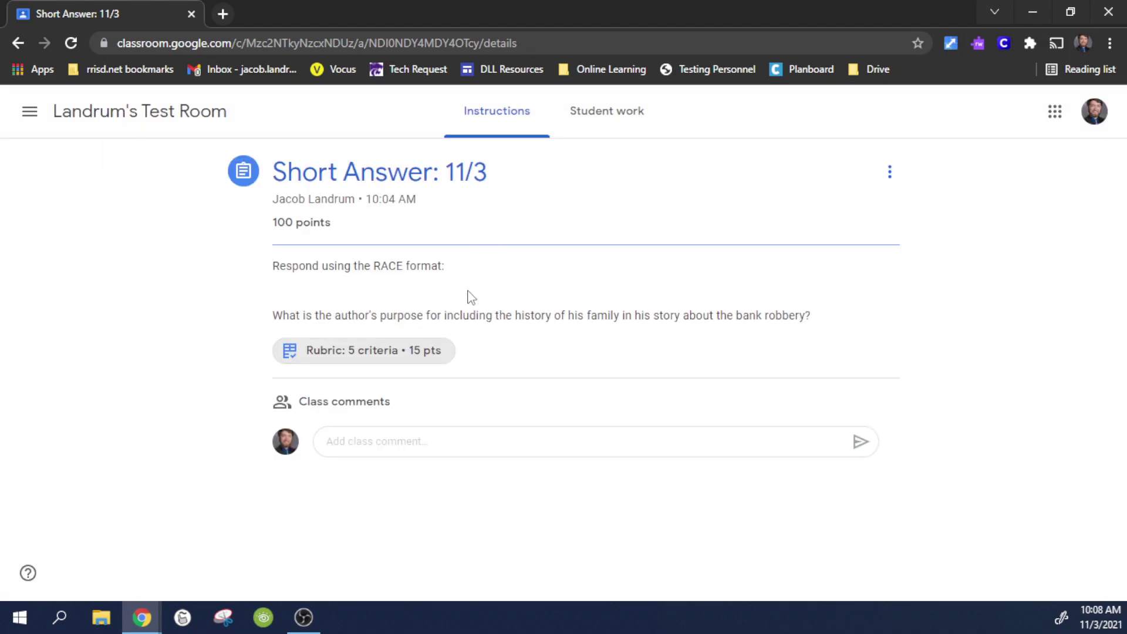
Step: Open the first listed student's work for this assignment and look through the grading rubric
left_click(611, 118)
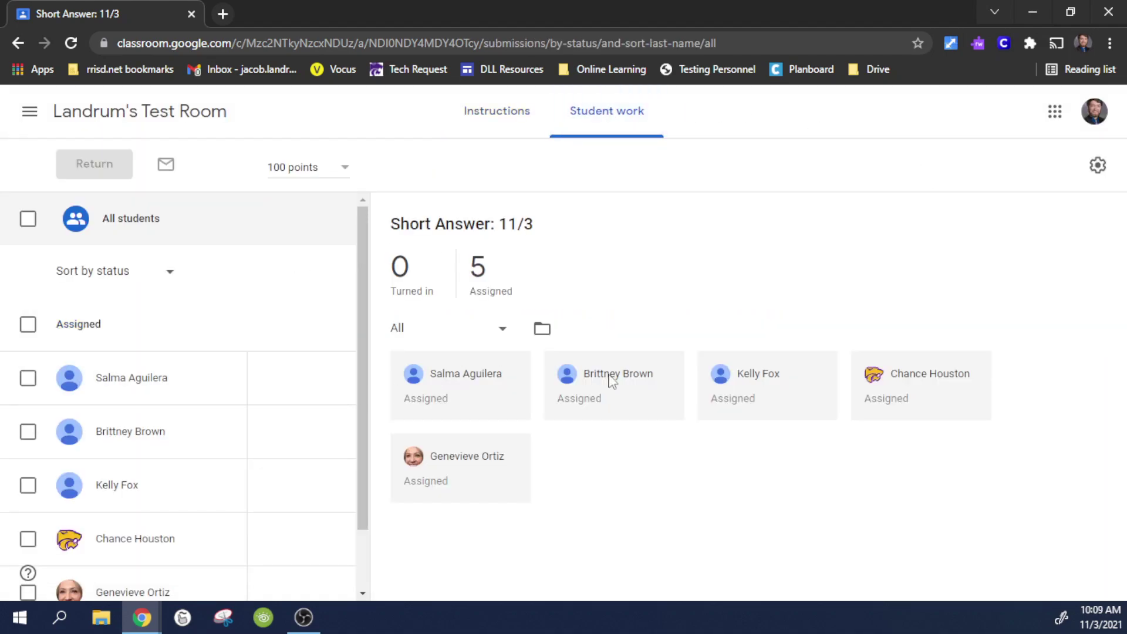
left_click(157, 381)
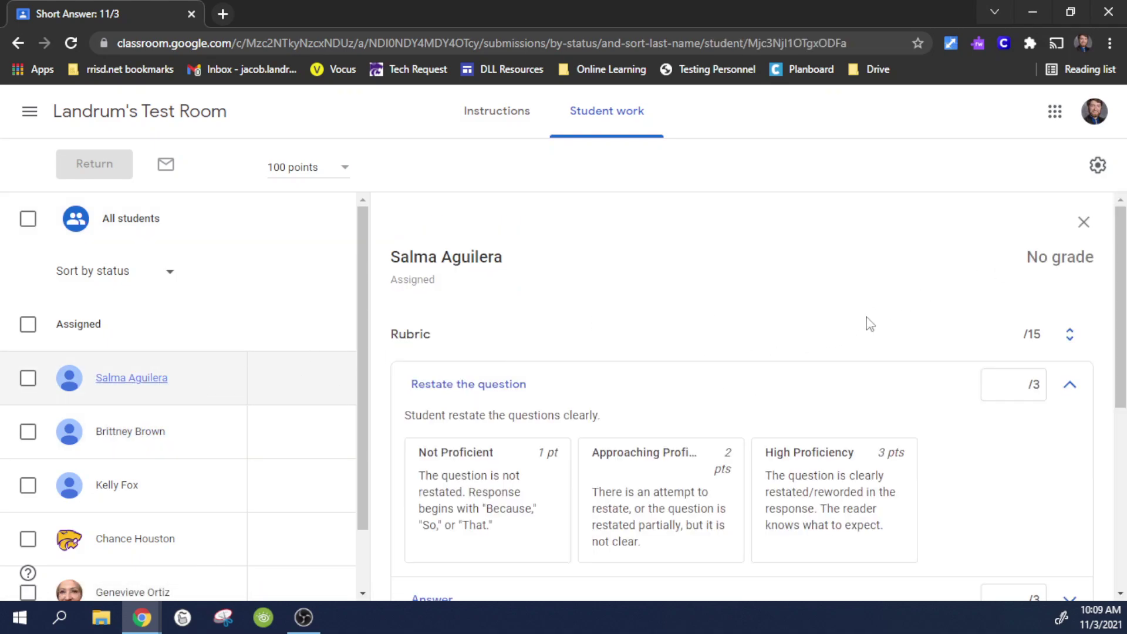
scroll(440, 326, "down", 2)
scroll(954, 285, "down", 5)
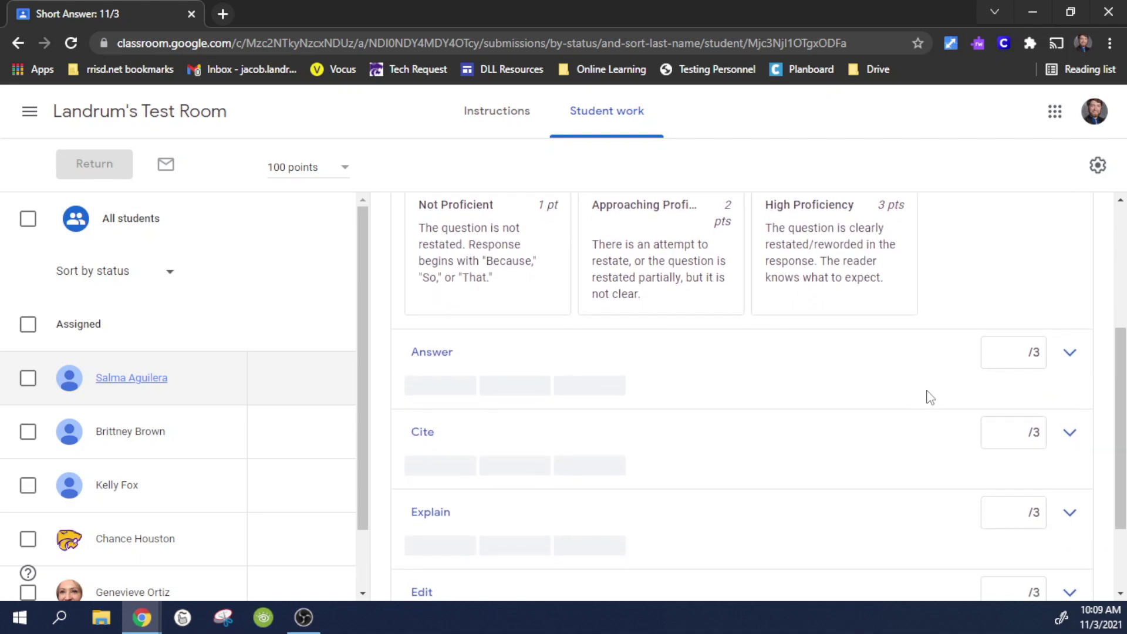
scroll(887, 420, "up", 6)
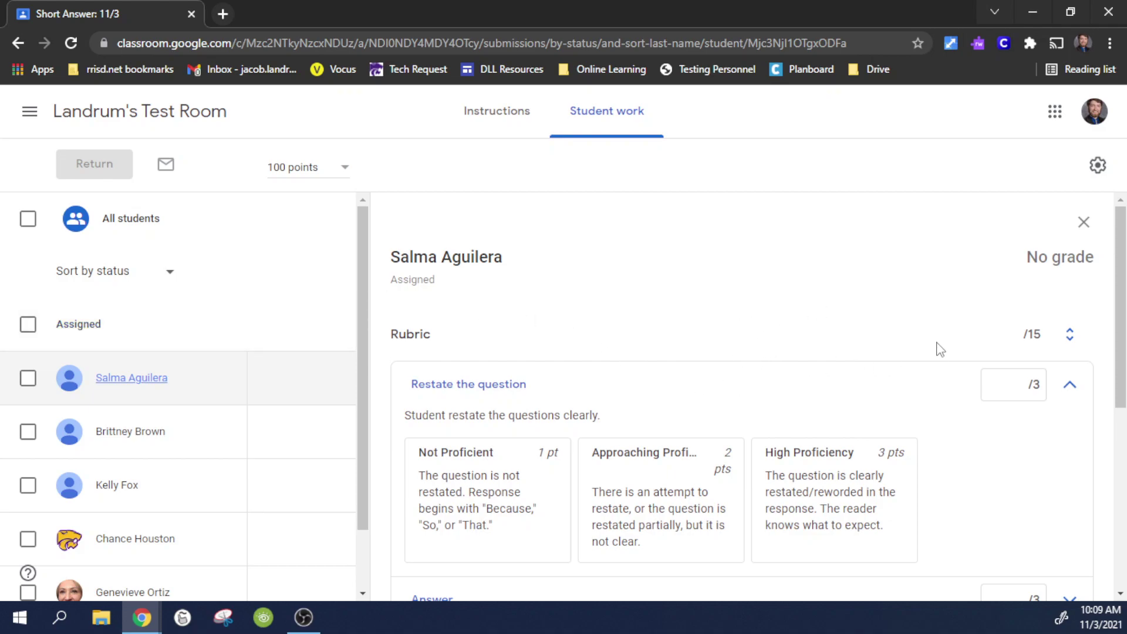
left_click(313, 161)
left_click(511, 188)
left_click(1018, 382)
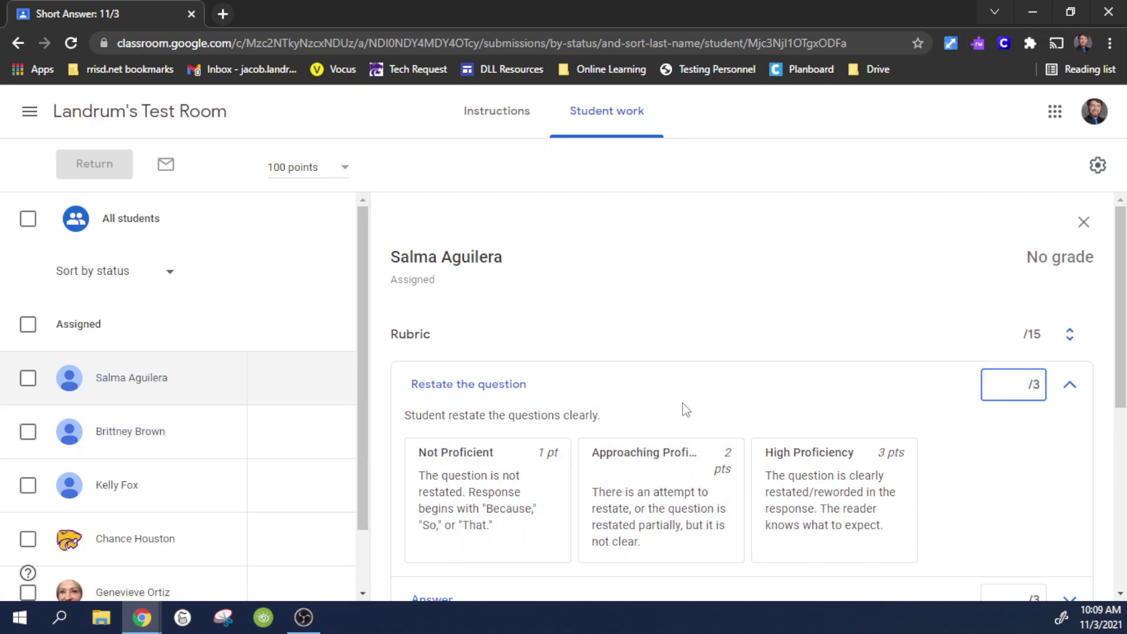
left_click(965, 404)
Step: Score the first student 2 points for Restate the question and Not Proficient, 1 point, for Answer
scroll(599, 355, "down", 6)
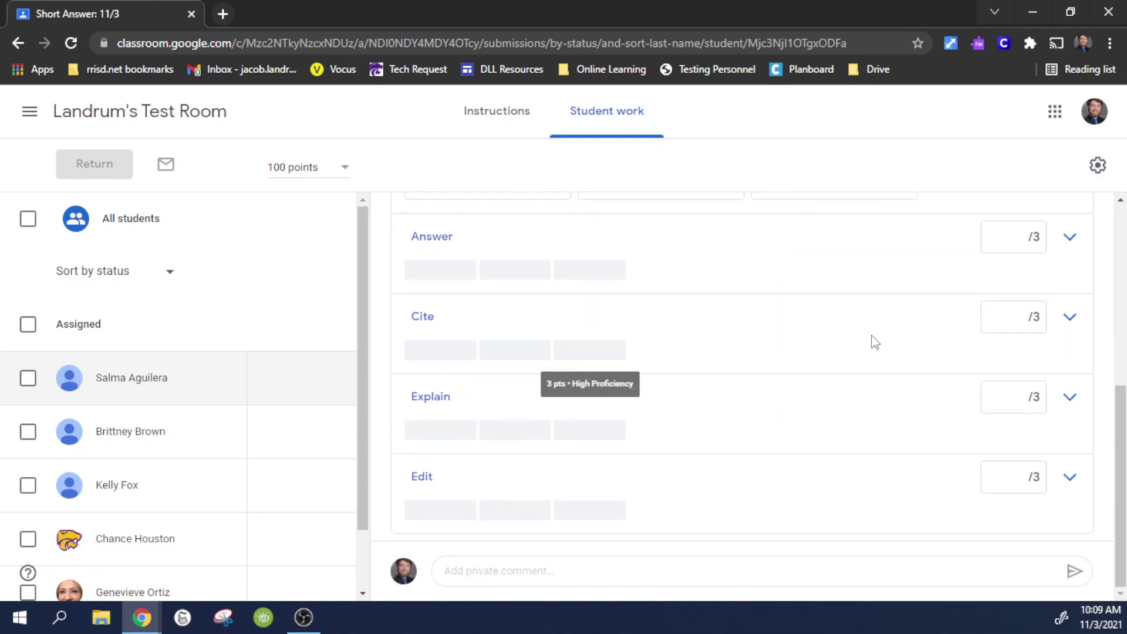
left_click(1070, 236)
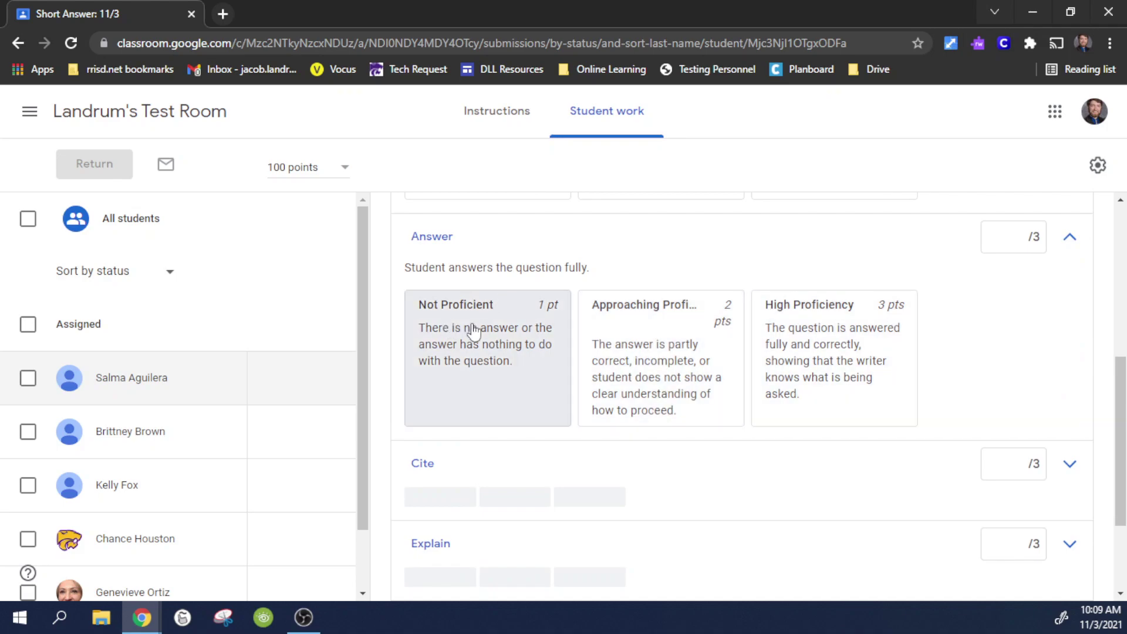
scroll(826, 388, "up", 6)
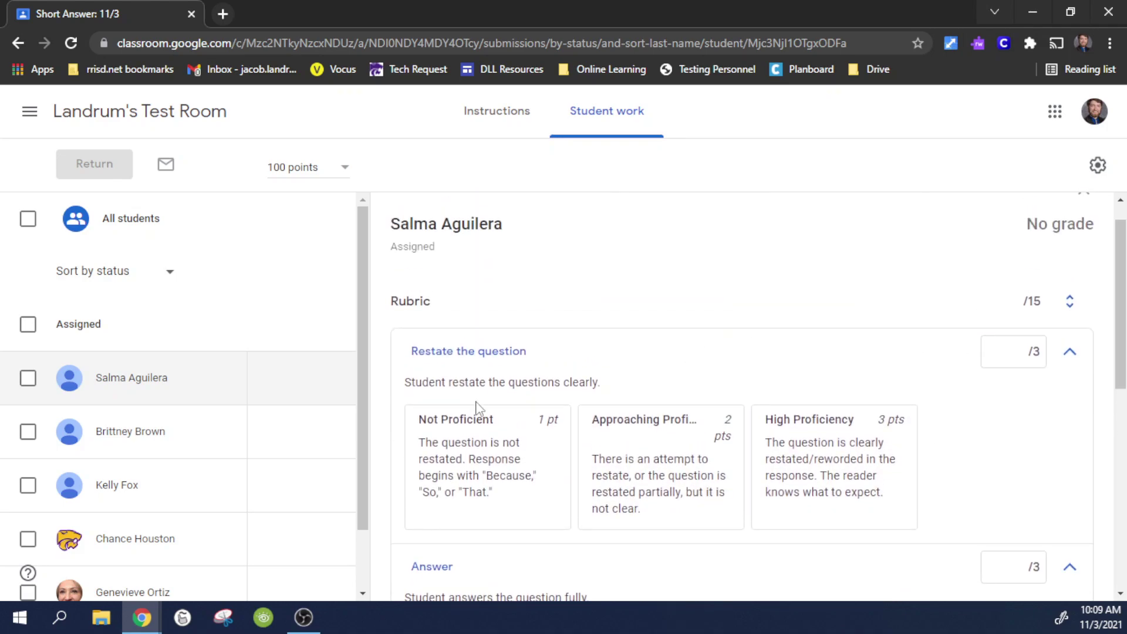
left_click(702, 472)
scroll(707, 411, "down", 3)
scroll(710, 393, "down", 2)
left_click(500, 434)
Step: Rate the student's Cite criterion as High Proficiency, 3 points
scroll(742, 411, "down", 3)
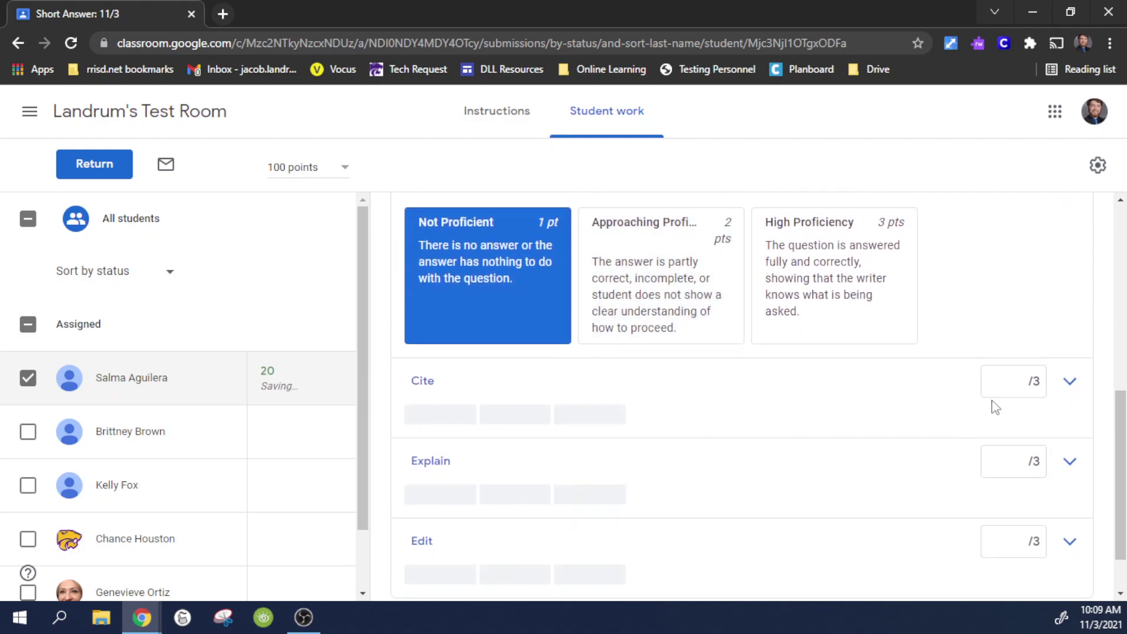
left_click(1067, 388)
left_click(847, 329)
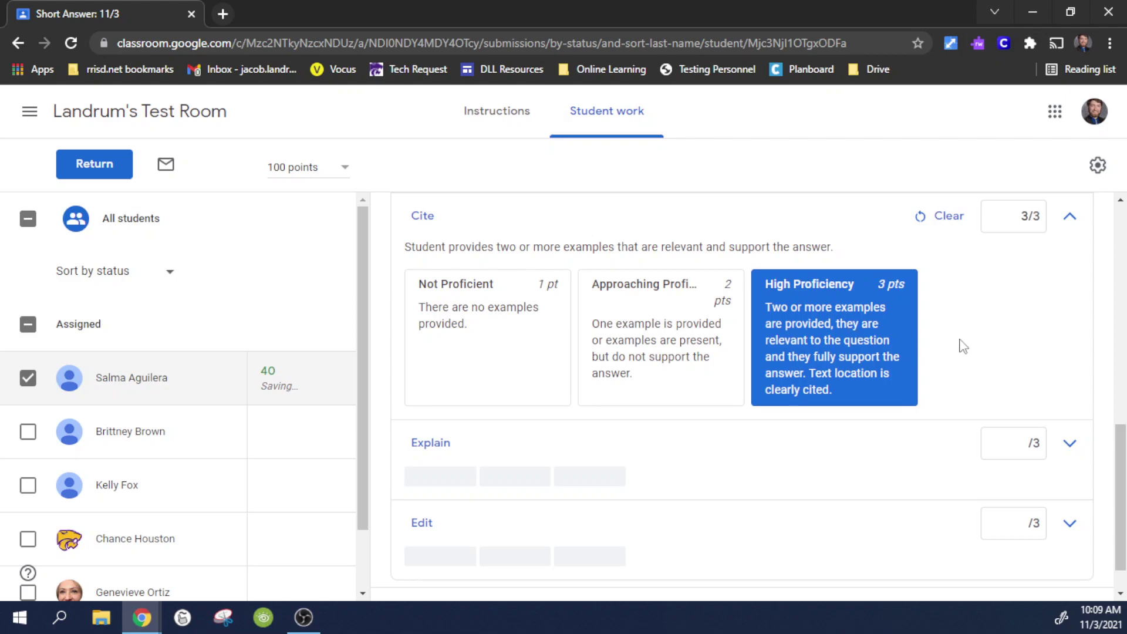
Step: Score the student's Explain criterion 2 points and rate Edit as High Proficiency, 3 points
scroll(963, 346, "down", 1)
left_click(1070, 396)
left_click(682, 495)
scroll(647, 397, "down", 2)
left_click(1067, 479)
left_click(828, 411)
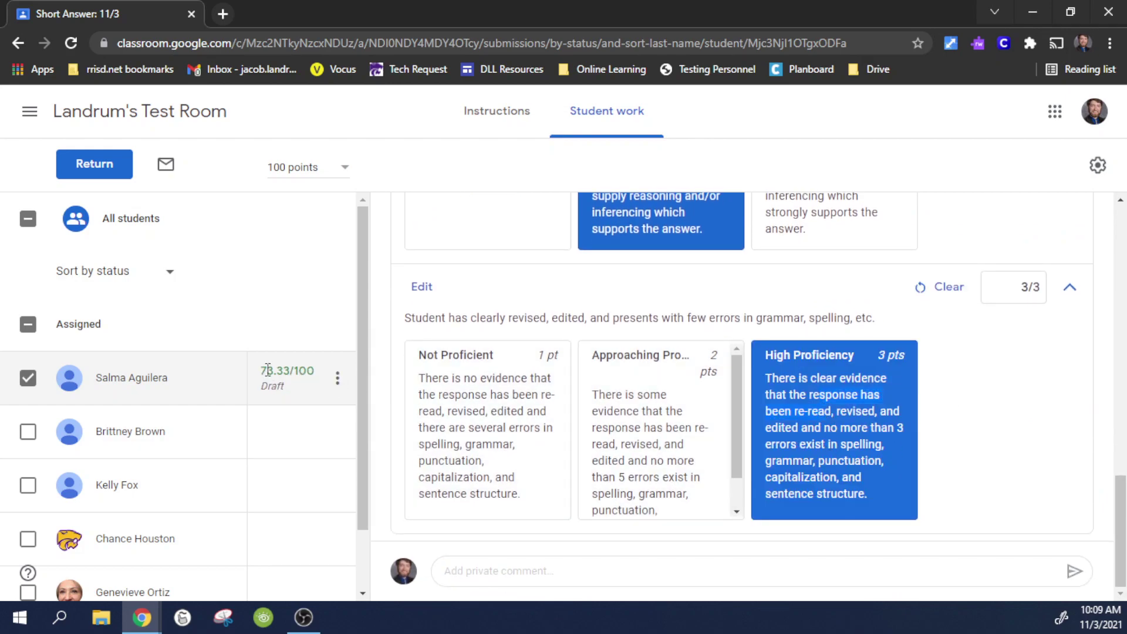
Step: Review the student's scored rubric from the first to the last criterion along with the draft grade
scroll(984, 399, "up", 10)
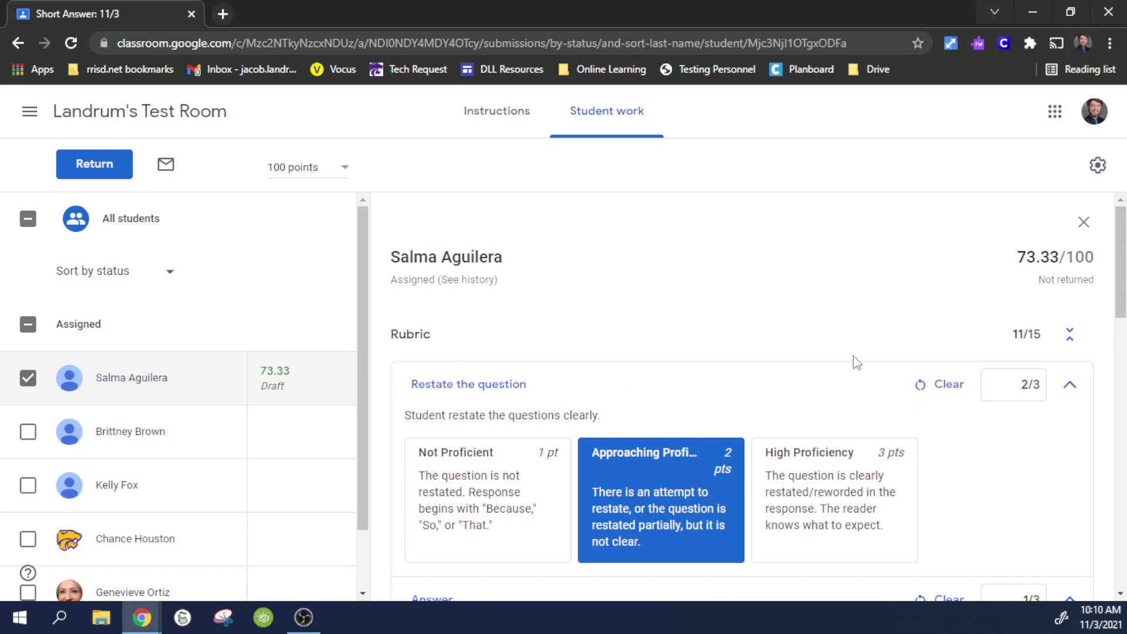
scroll(855, 388, "down", 6)
scroll(898, 373, "down", 7)
scroll(899, 370, "up", 15)
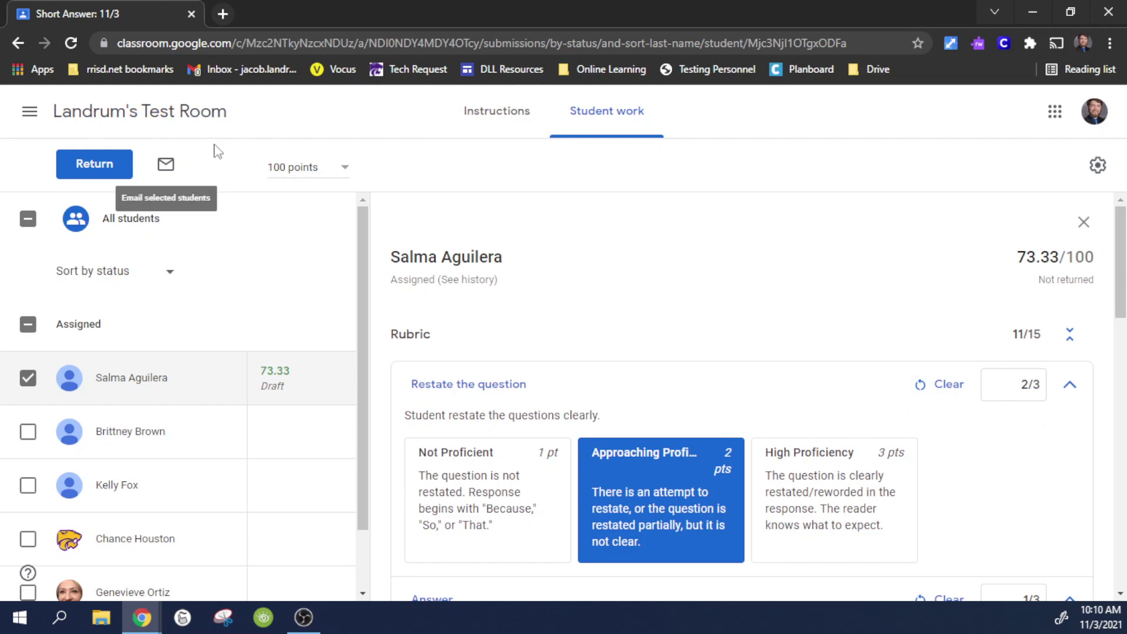
scroll(545, 343, "down", 3)
scroll(617, 360, "up", 3)
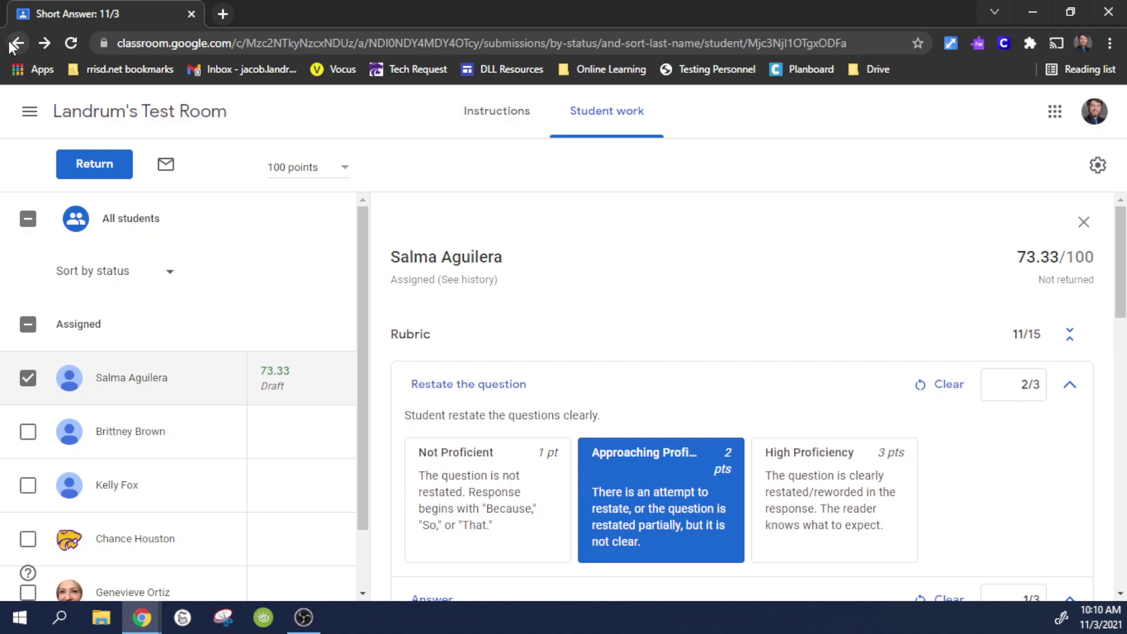
Step: Return to the class's classwork page and start a new assignment titled "Short Answer"
left_click(139, 120)
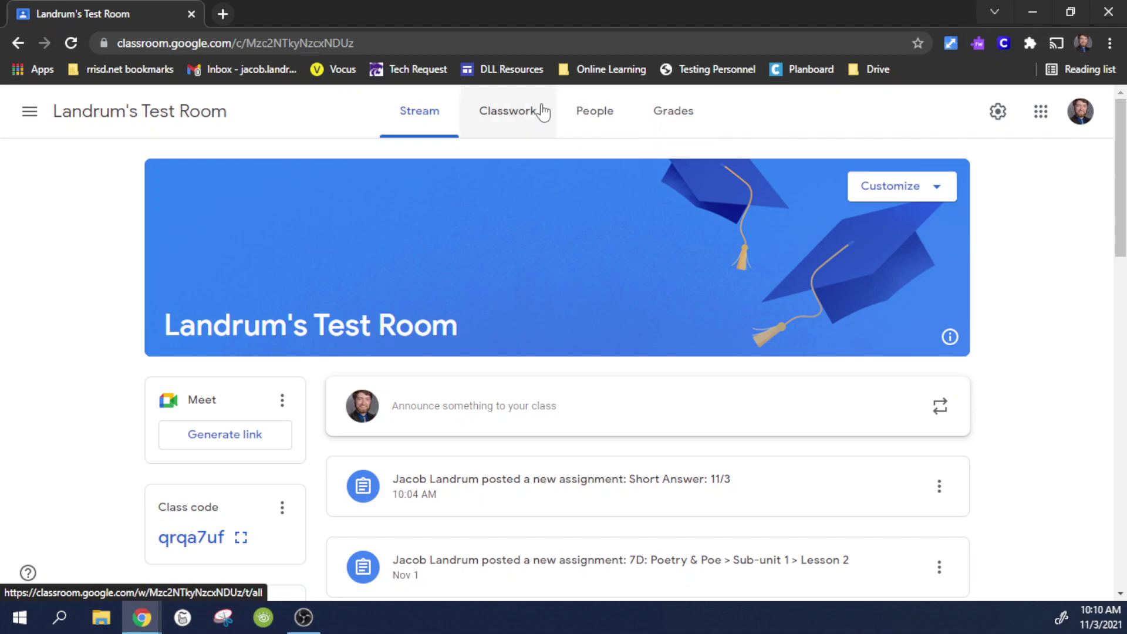
left_click(506, 118)
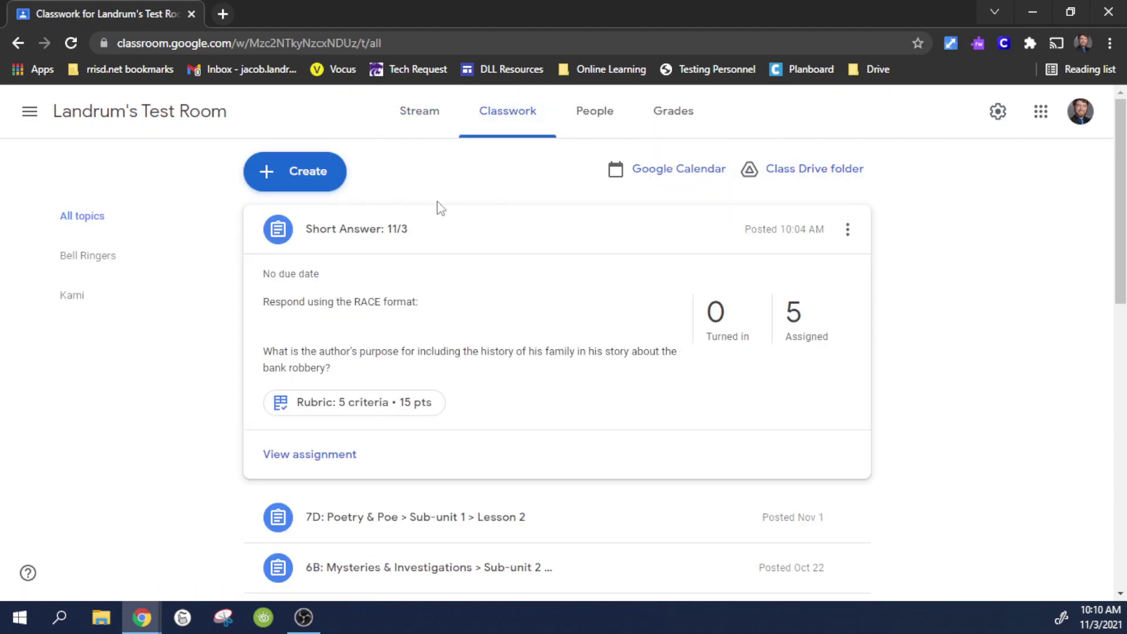
left_click(322, 184)
left_click(307, 245)
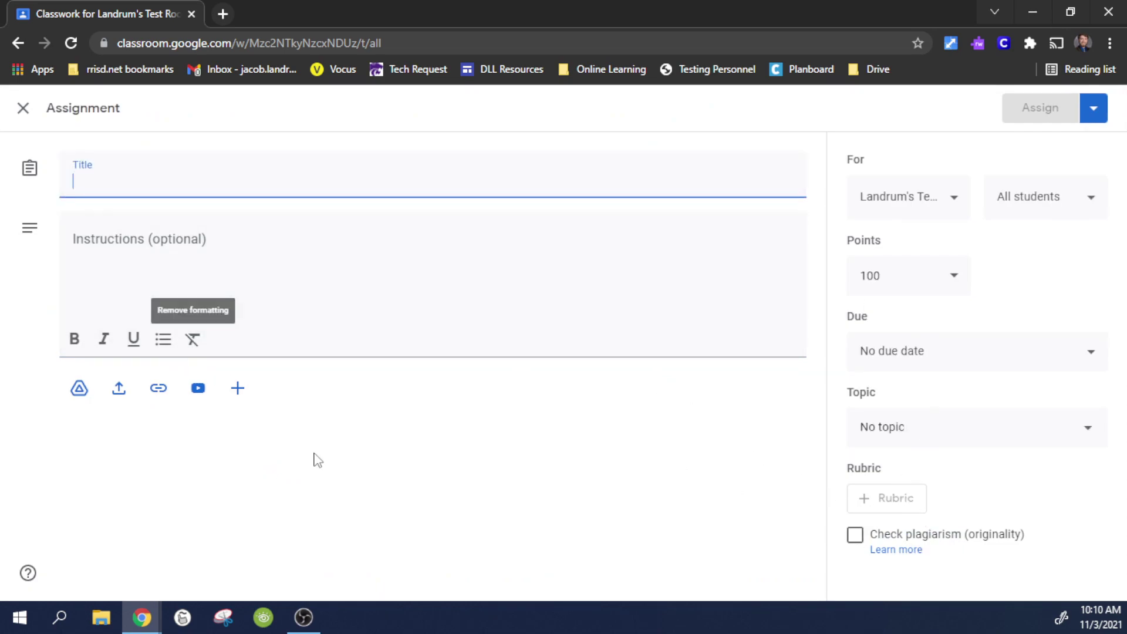
type("Short Answer")
key("Tab")
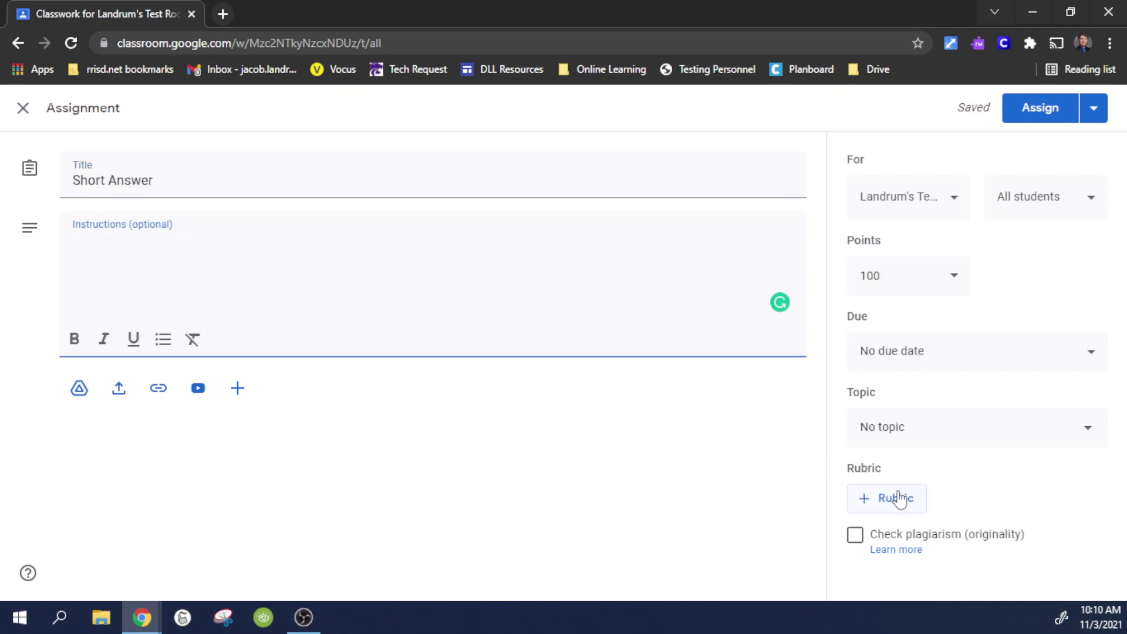
Step: Create a new rubric for the assignment and title its first criterion "Restate the Question"
left_click(899, 500)
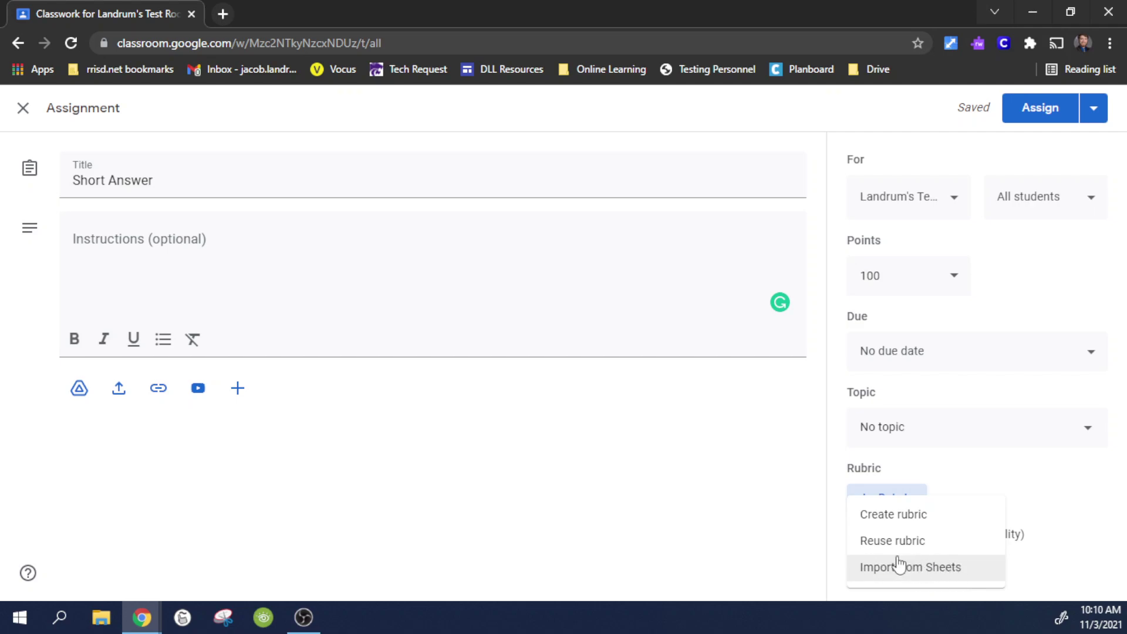
left_click(941, 520)
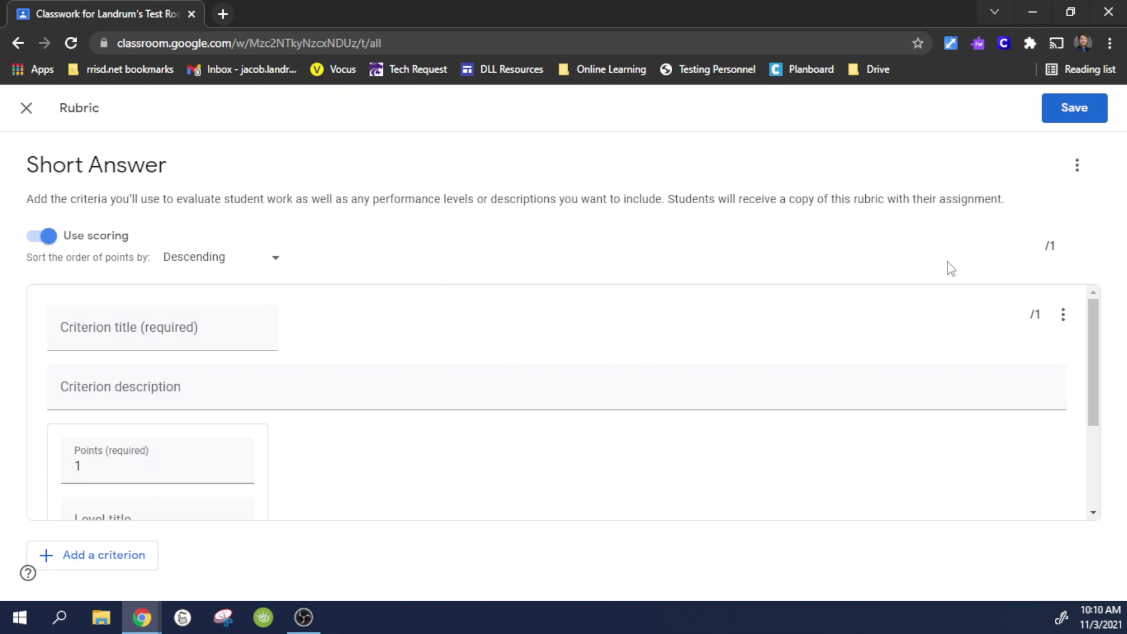
scroll(201, 460, "down", 3)
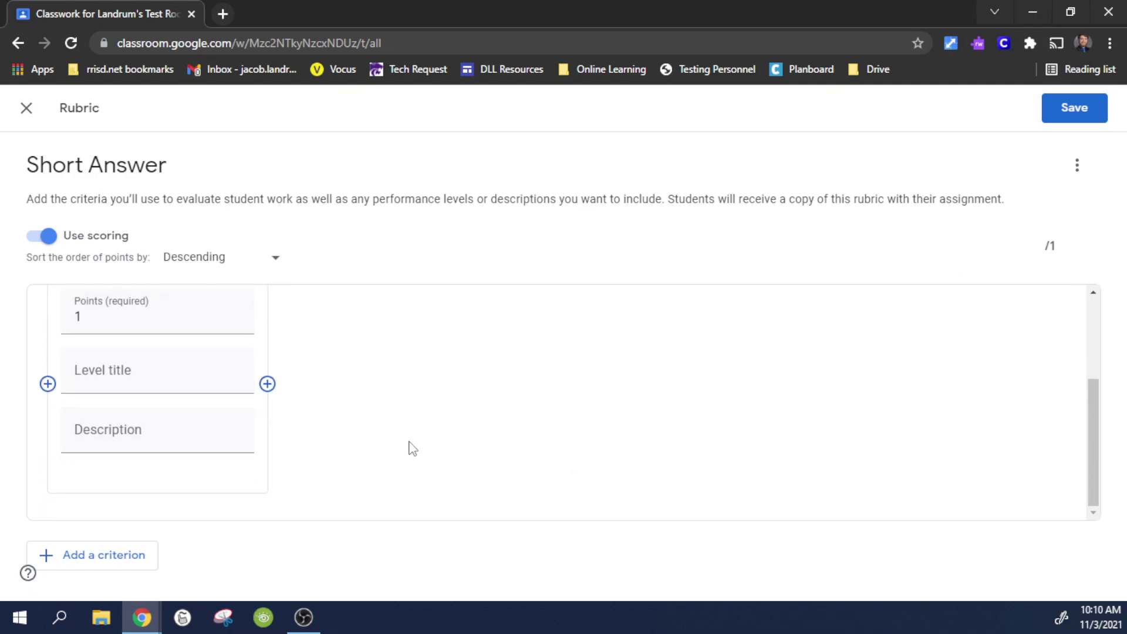
scroll(420, 453, "up", 3)
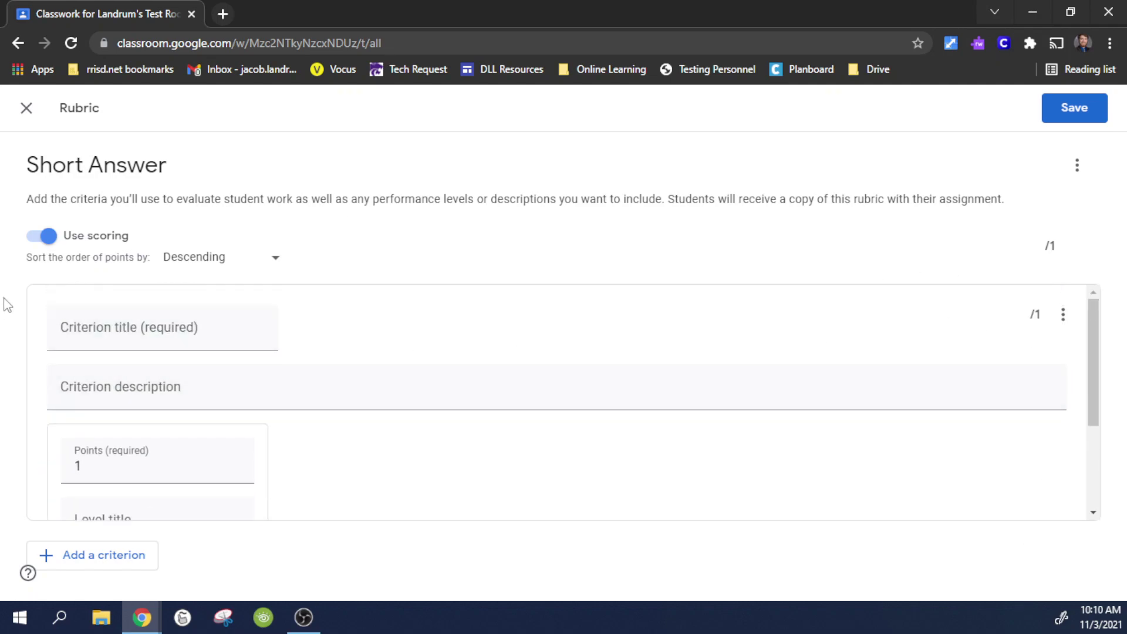
left_click(156, 343)
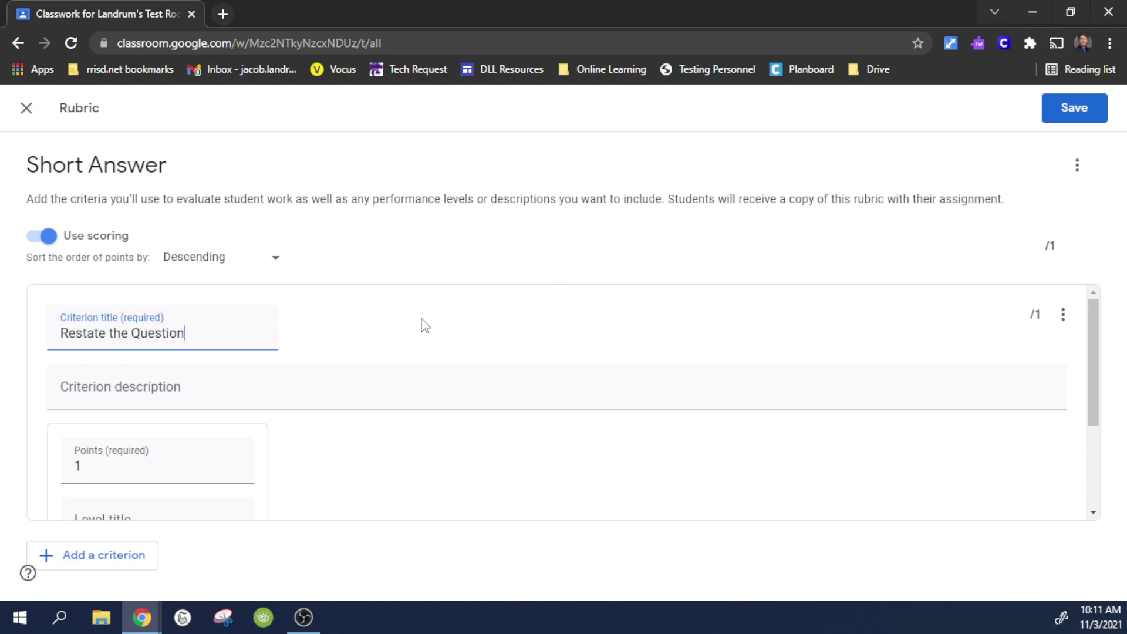
Step: Add three more performance levels after the existing one in the "Restate the Question" criterion
scroll(229, 376, "down", 1)
left_click(268, 435)
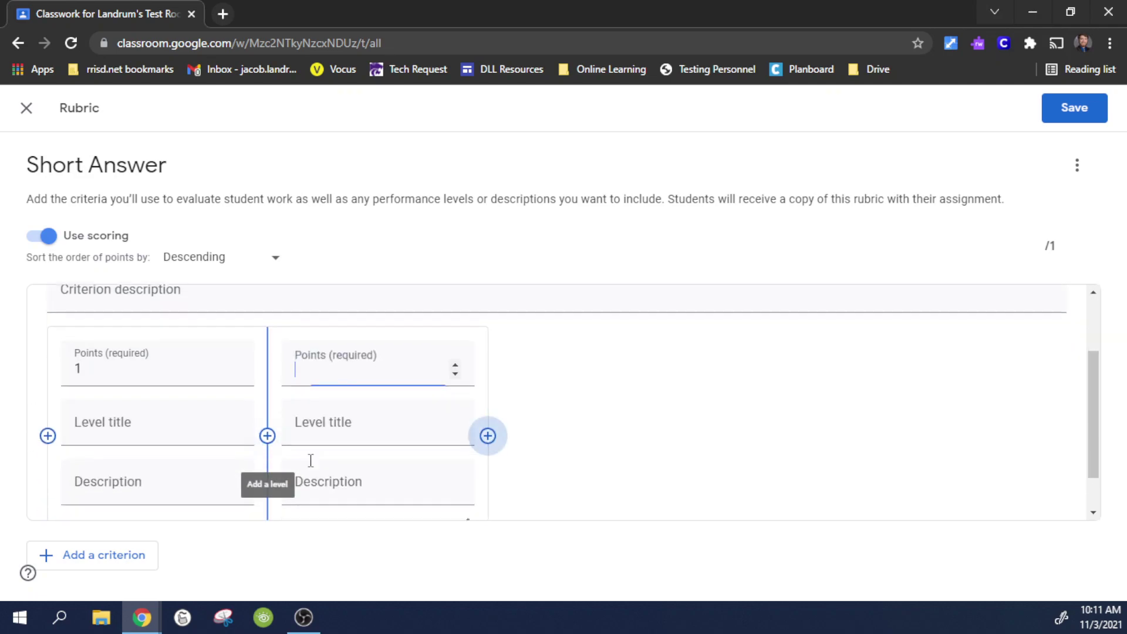
left_click(487, 407)
left_click(708, 404)
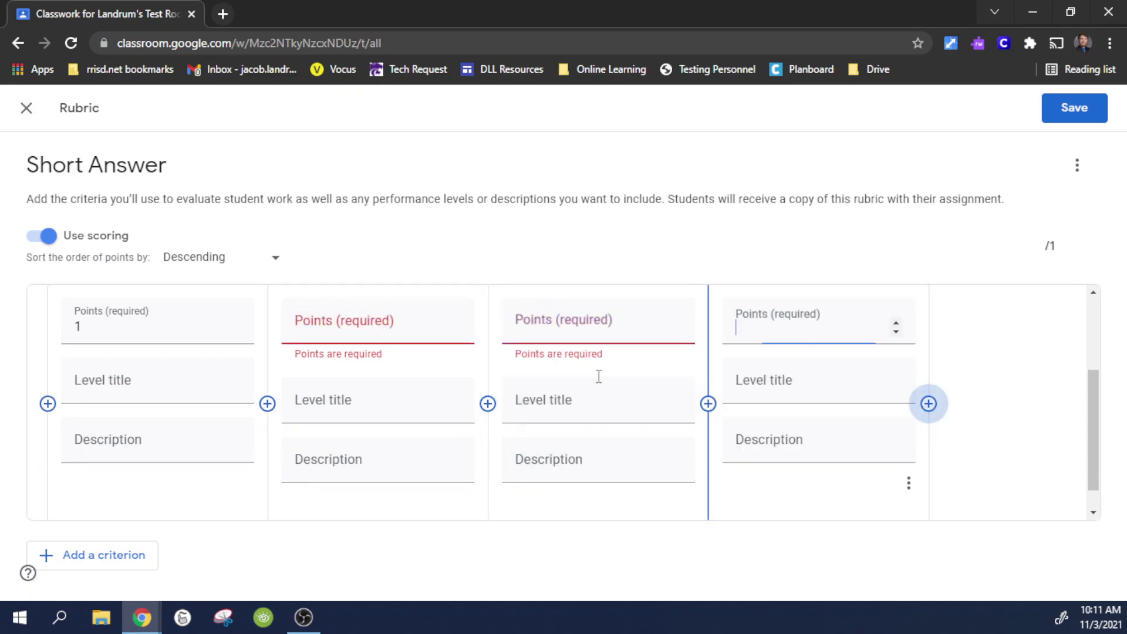
Step: Set the points of the three added levels to 2, 3 and 4
left_click(364, 323)
type("2")
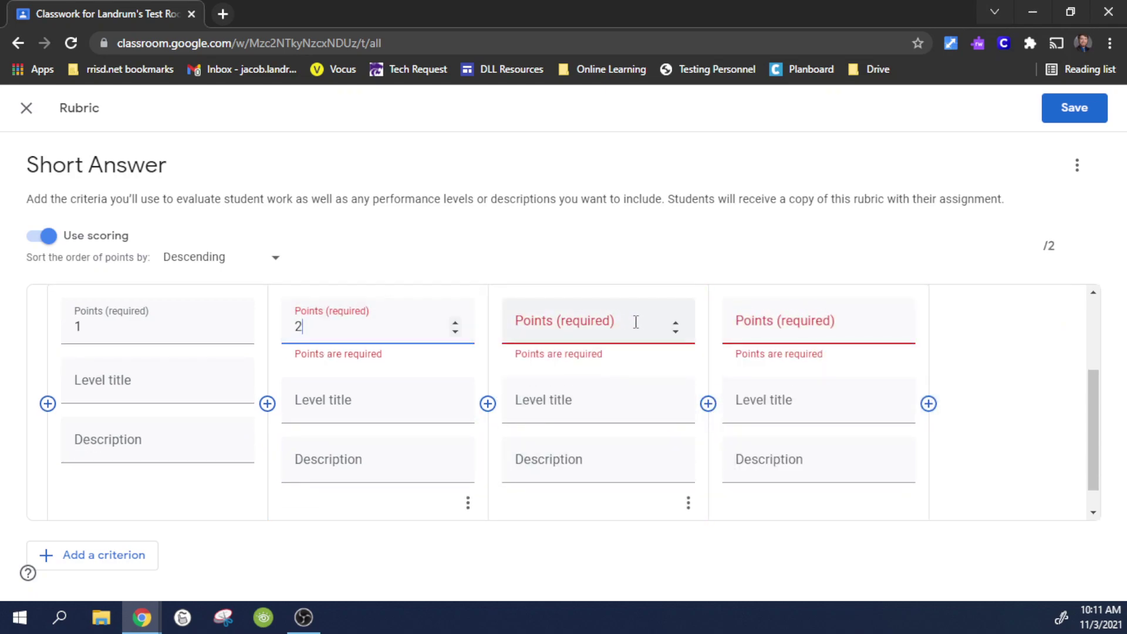
left_click(636, 322)
type("3")
left_click(796, 322)
type("4")
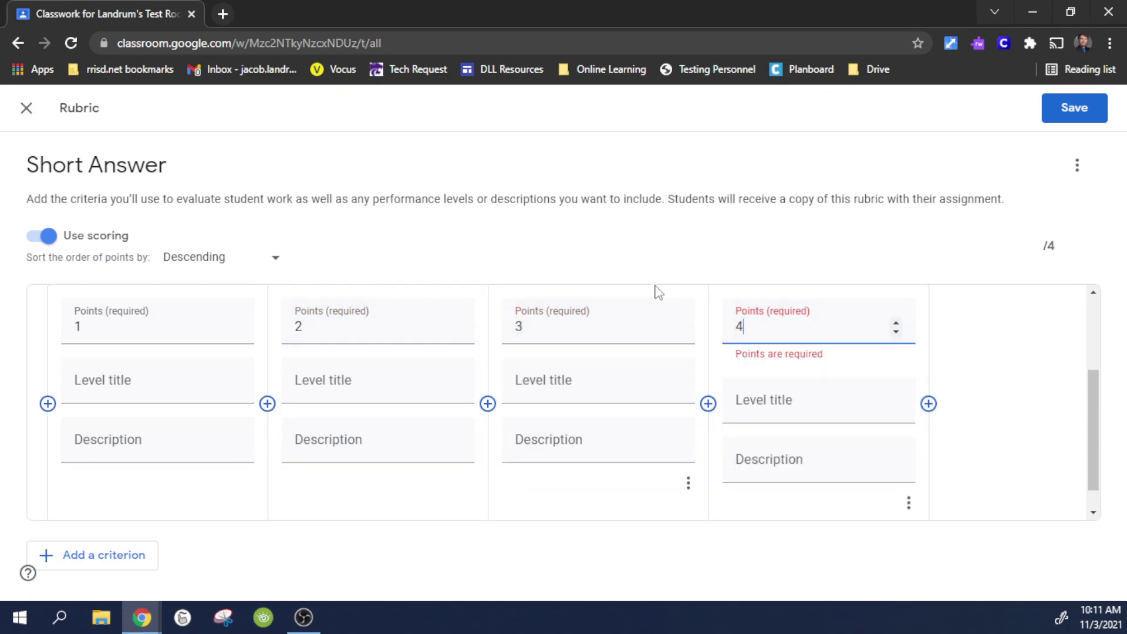
Step: Discard the unfinished rubric without saving it and return to the Short Answer assignment
left_click(1021, 344)
left_click(252, 379)
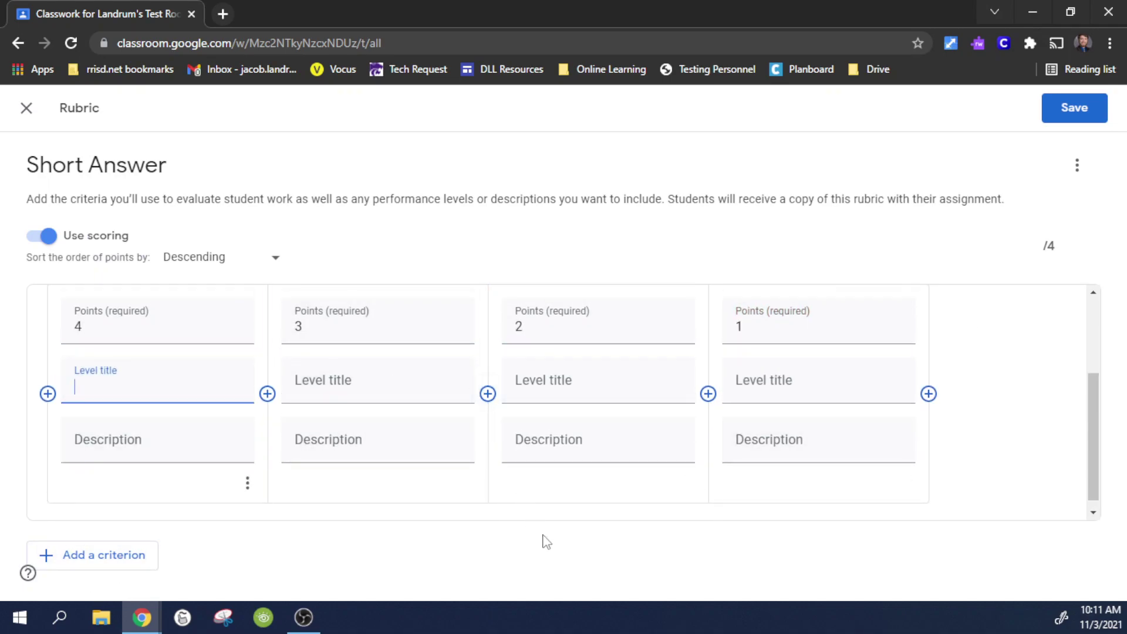
scroll(437, 359, "up", 3)
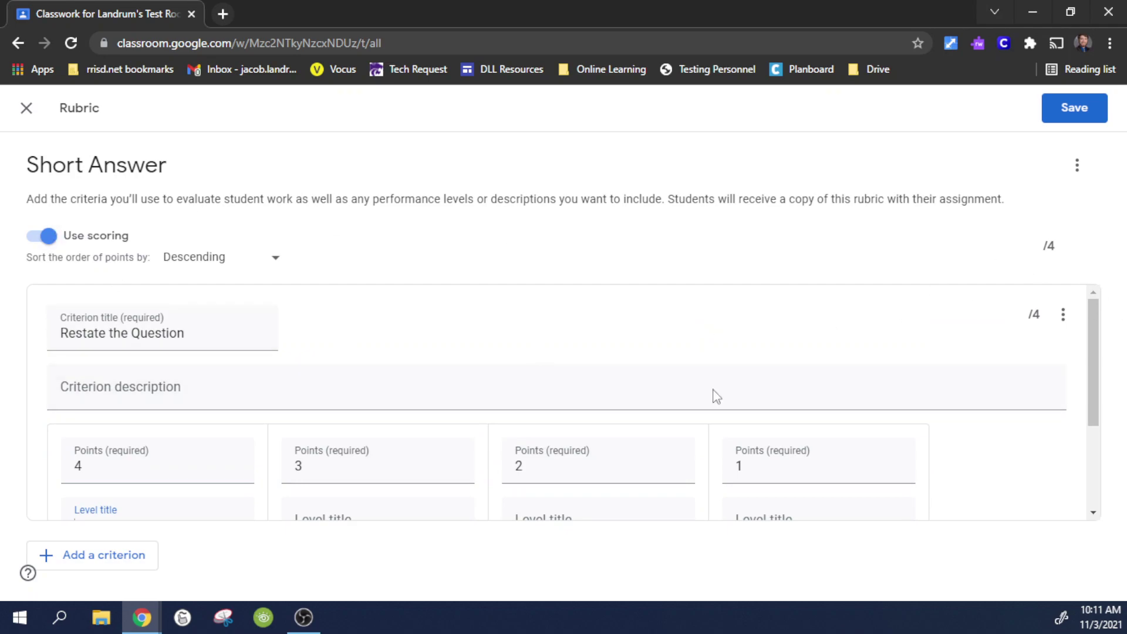
scroll(146, 478, "down", 2)
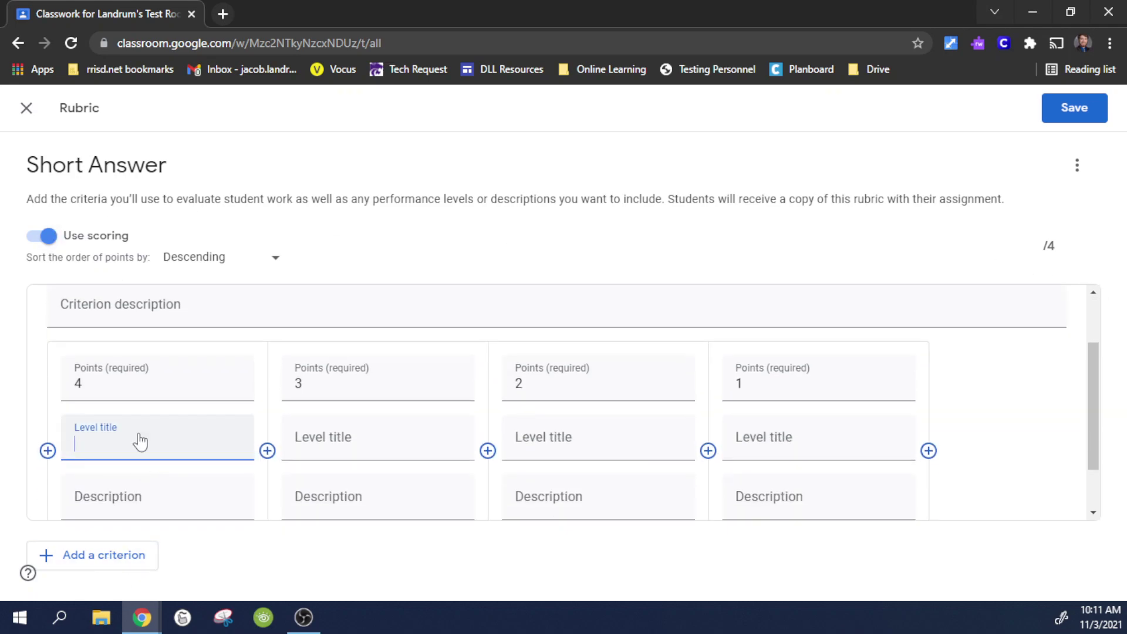
left_click(148, 516)
scroll(462, 322, "down", 1)
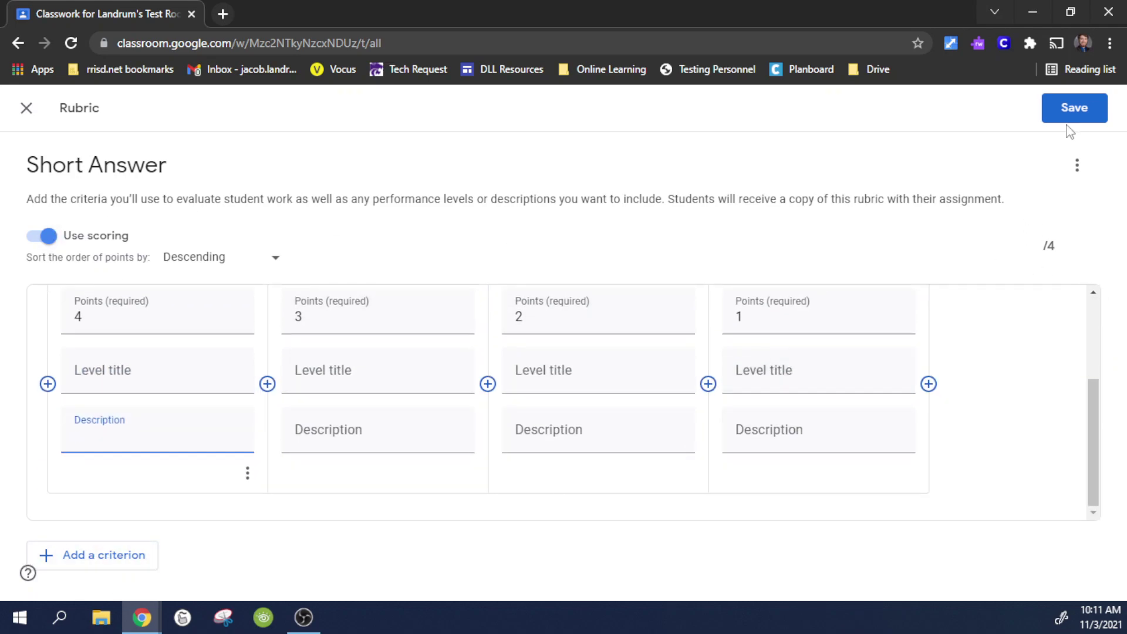
left_click(26, 108)
left_click(658, 387)
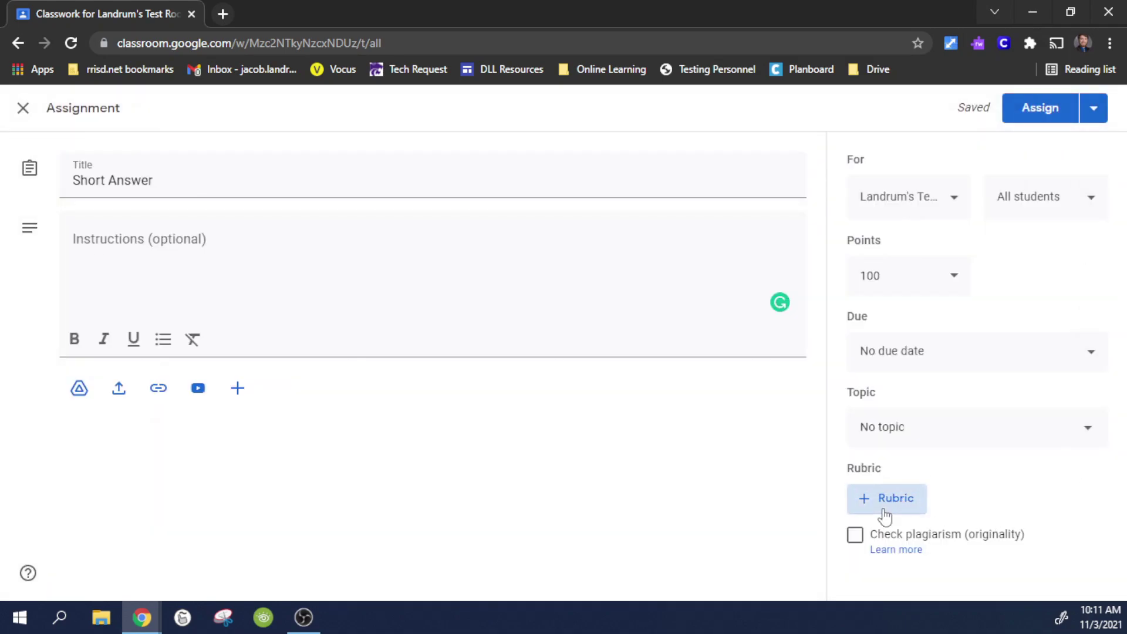
Step: Preview the existing "Short Answer: 11/3" rubric as a reuse option, look through its criteria and close the preview without selecting it
left_click(884, 512)
left_click(957, 537)
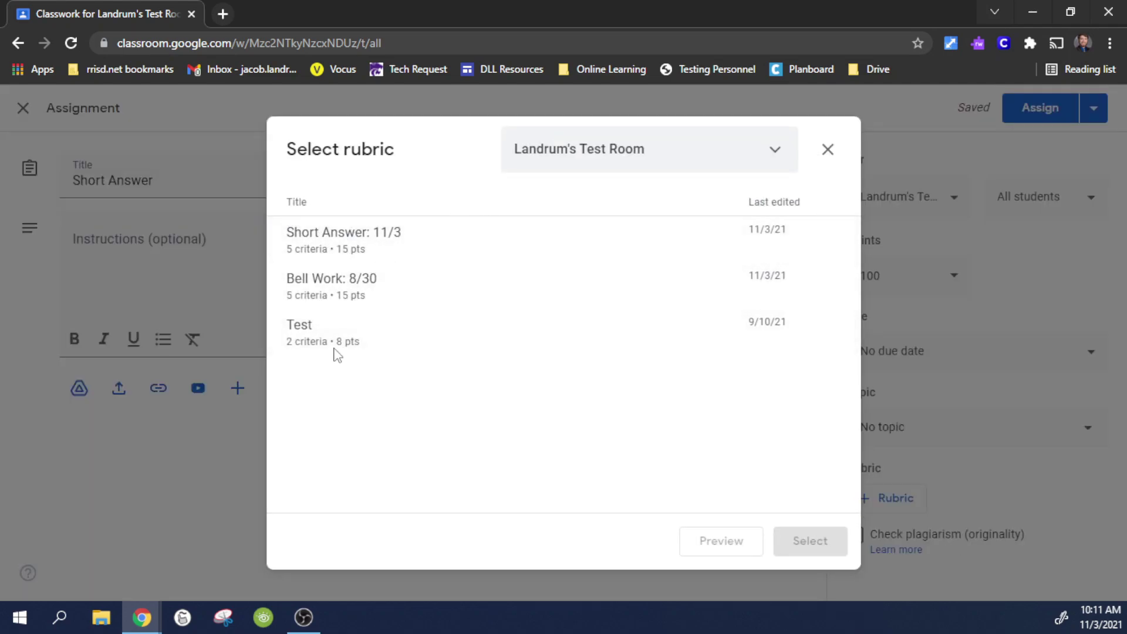
left_click(395, 245)
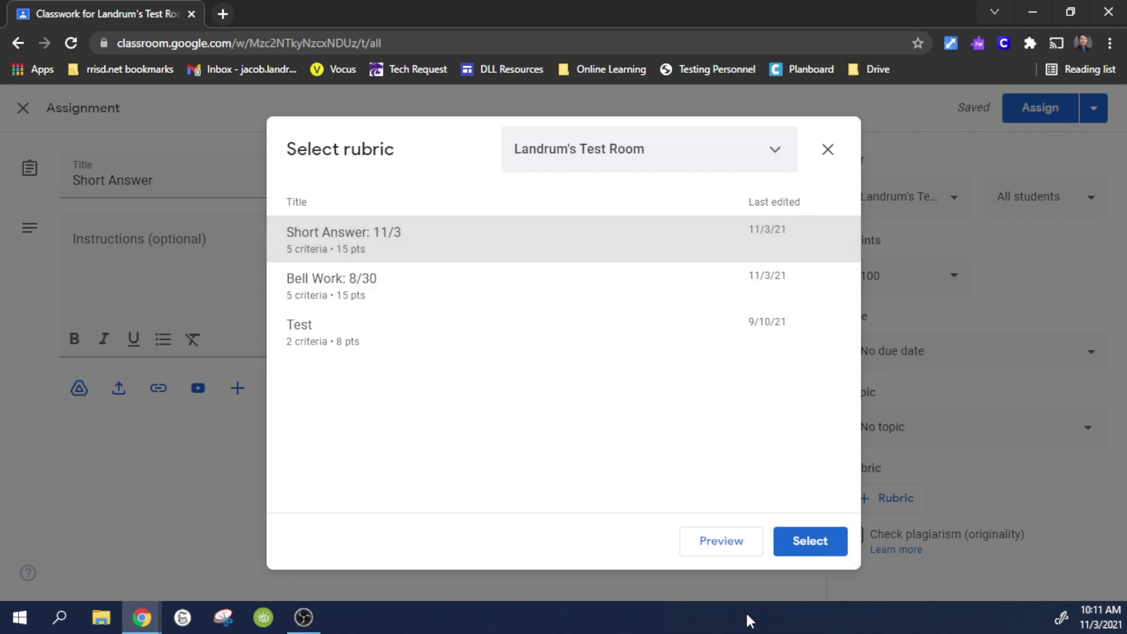
left_click(723, 549)
scroll(635, 318, "down", 4)
scroll(636, 317, "up", 4)
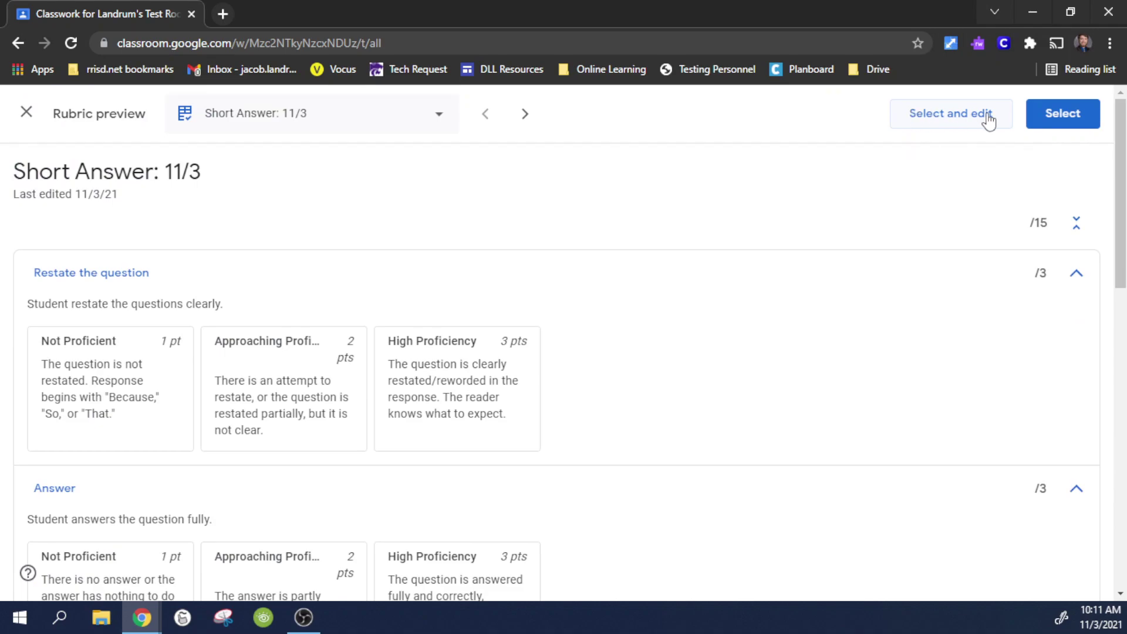
left_click(26, 114)
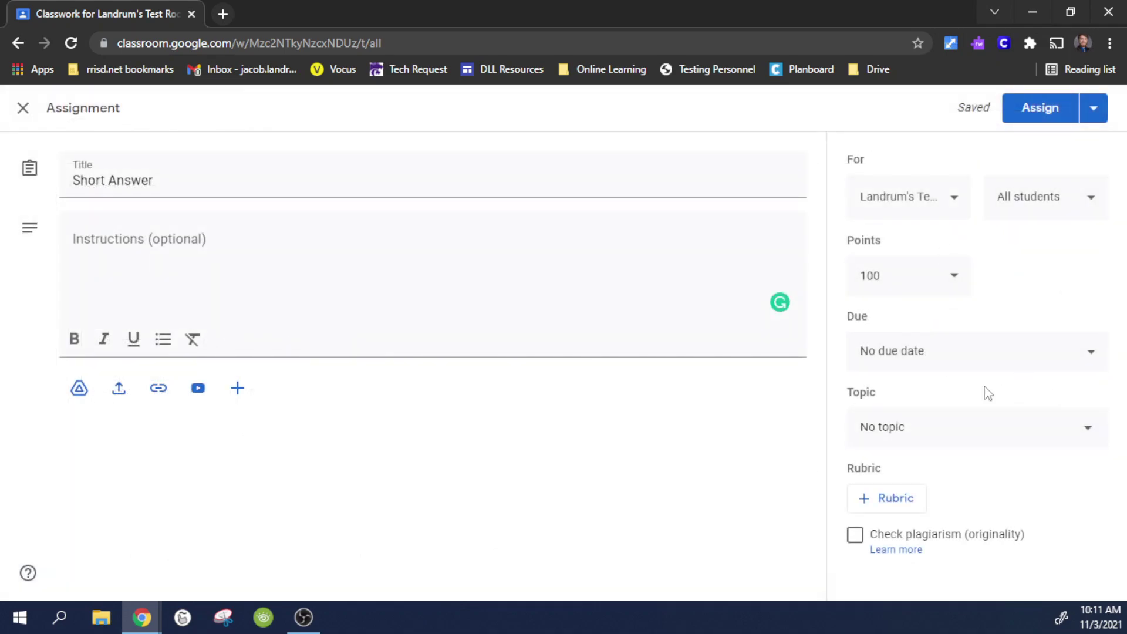
Step: Import a rubric into the assignment from the RACEE spreadsheet in Google Drive
left_click(908, 493)
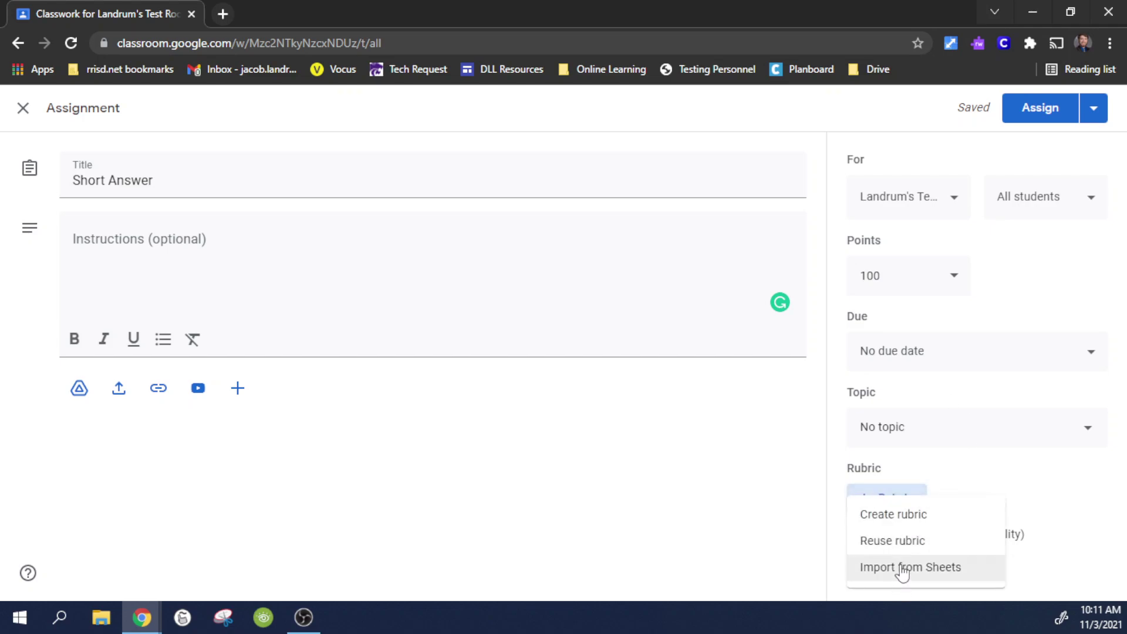
left_click(903, 568)
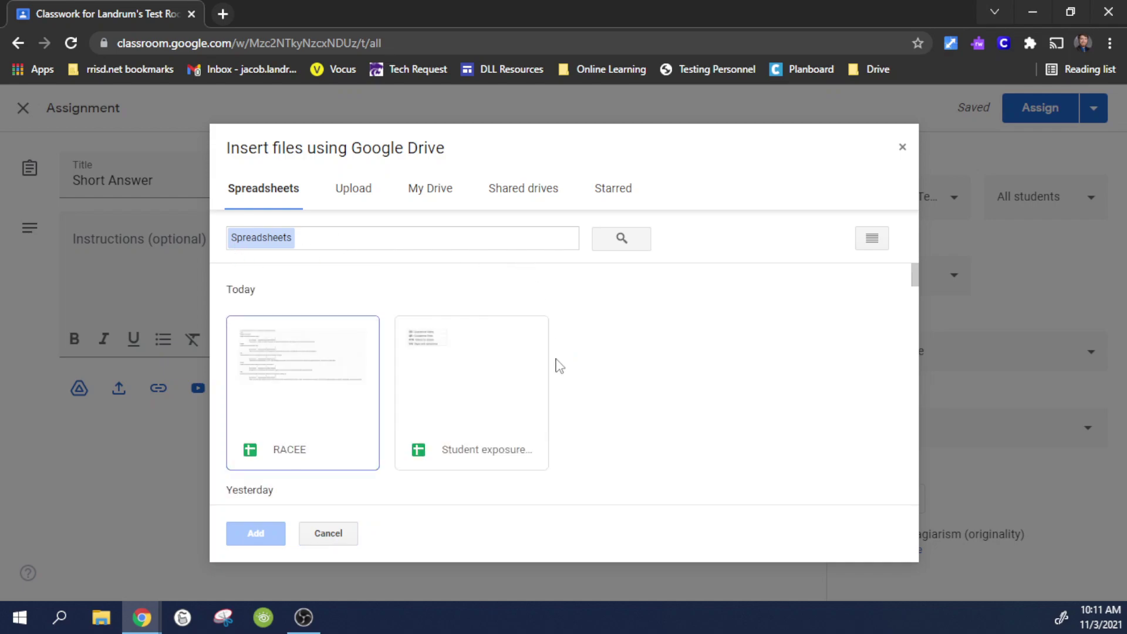
left_click(276, 402)
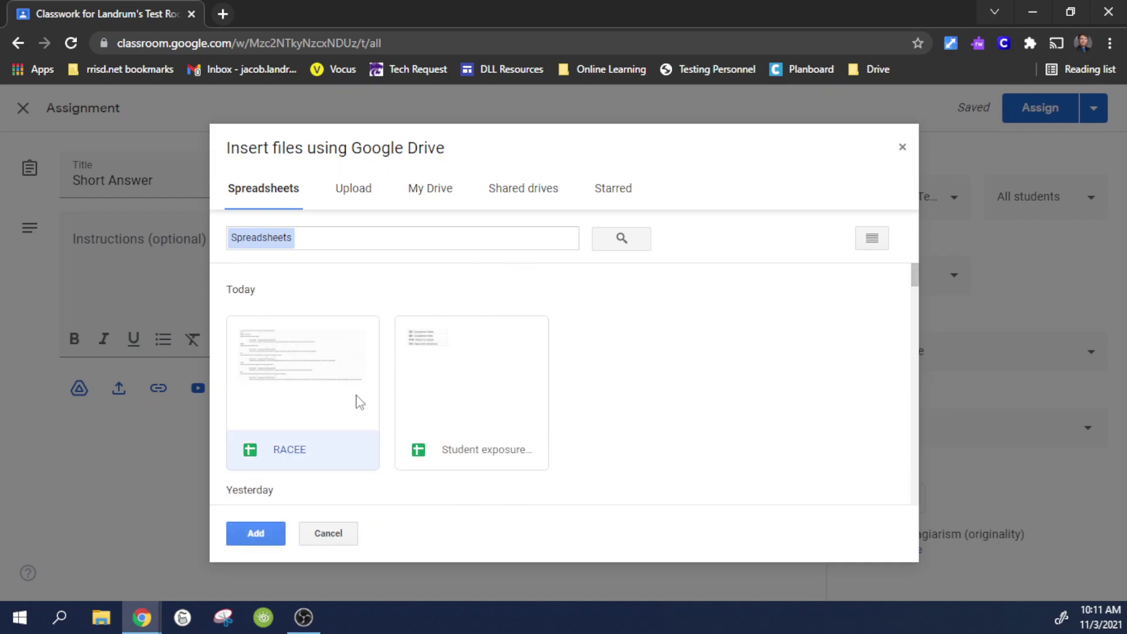
left_click(255, 533)
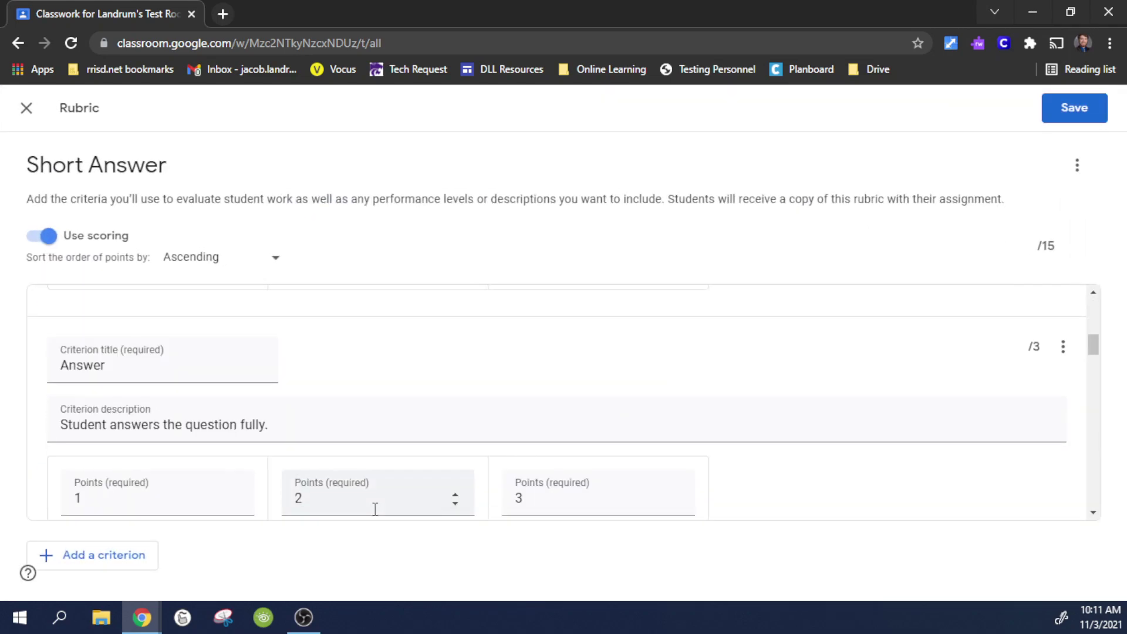
Step: Sort the imported rubric's points in descending order and save the rubric to the assignment
left_click(1070, 111)
scroll(493, 452, "down", 3)
scroll(297, 395, "up", 3)
left_click(218, 259)
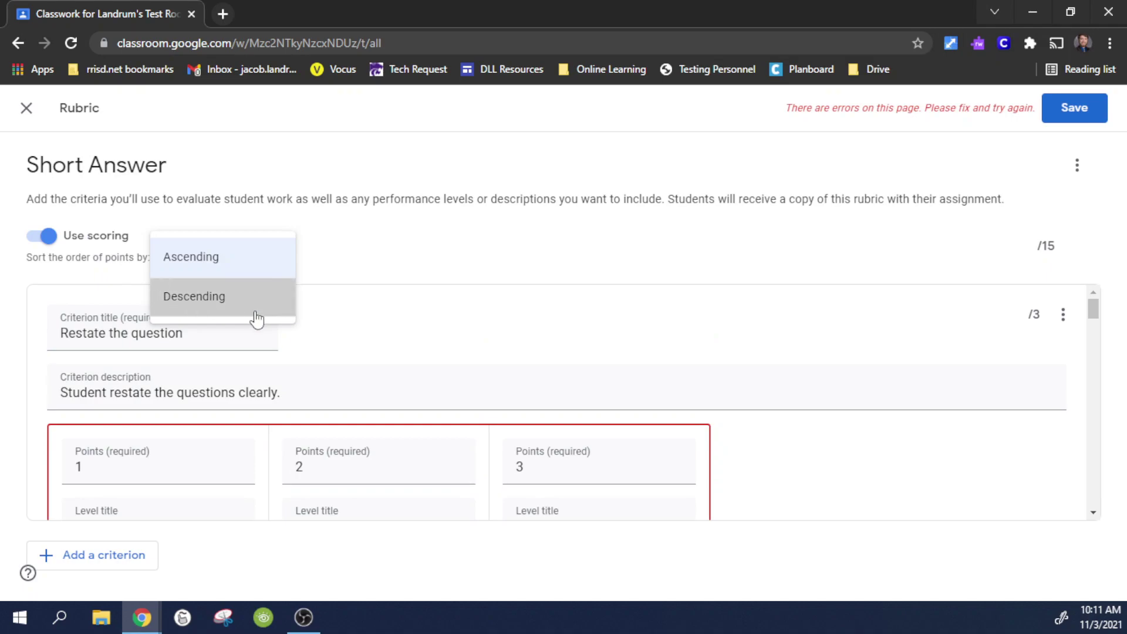
left_click(255, 301)
left_click(1081, 113)
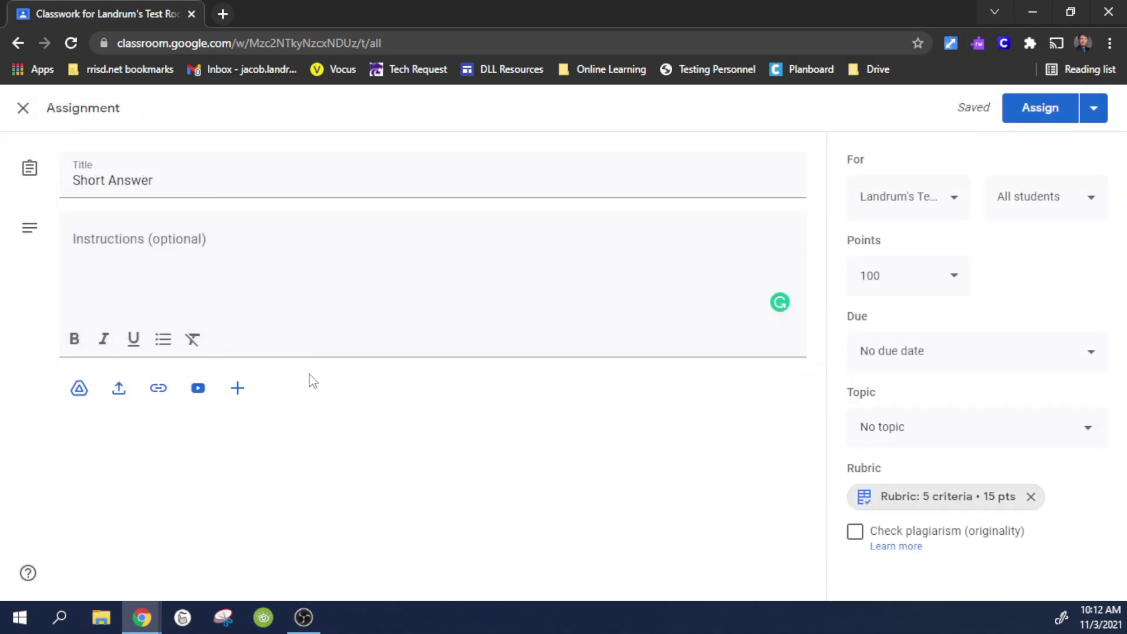